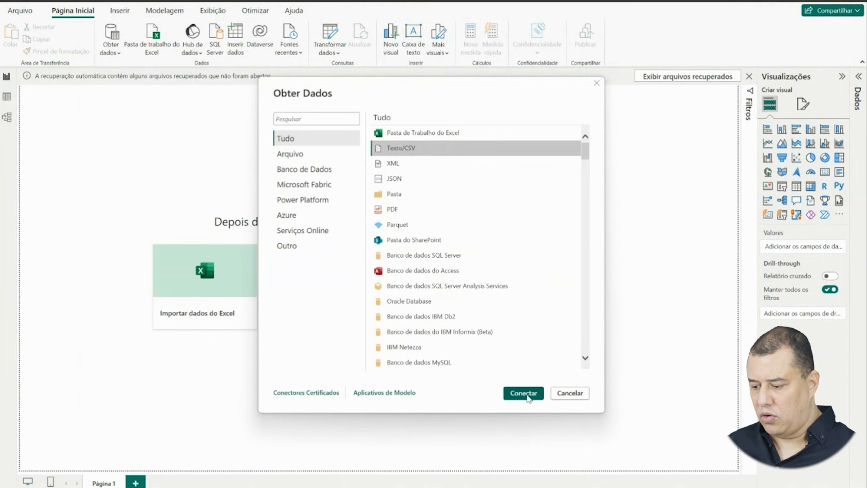
Connect to the text file Clientes in Faculdade Laboro > Material Laboro Curso > Faculdades_Laboro_LabSports > base.
click(527, 396)
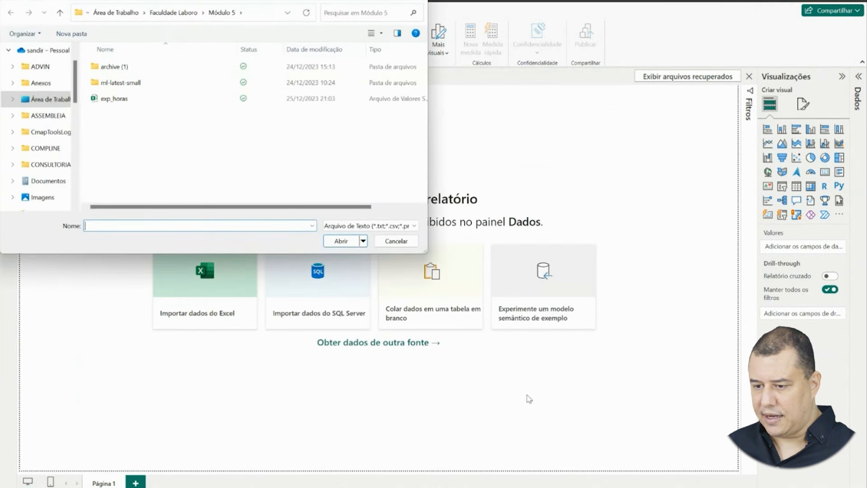
click(188, 14)
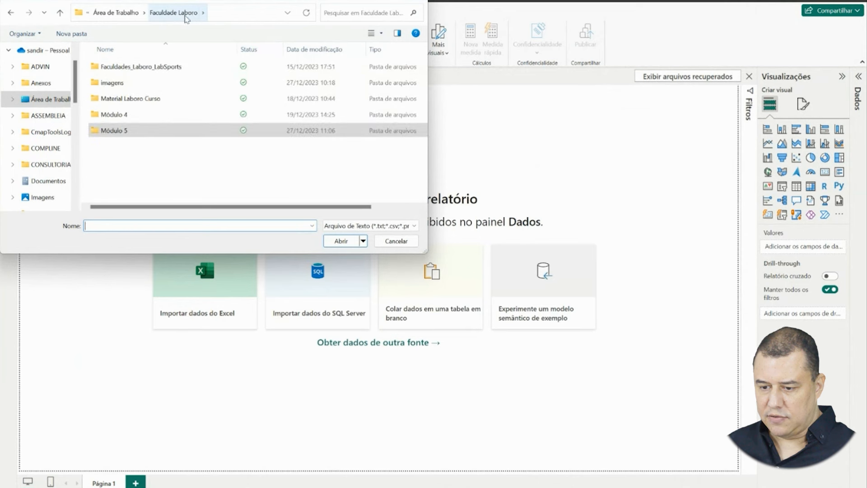
click(168, 136)
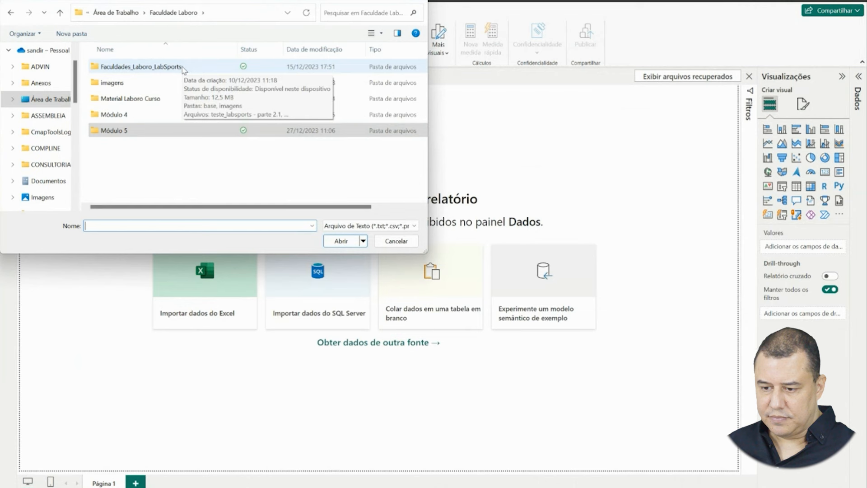
double_click(157, 103)
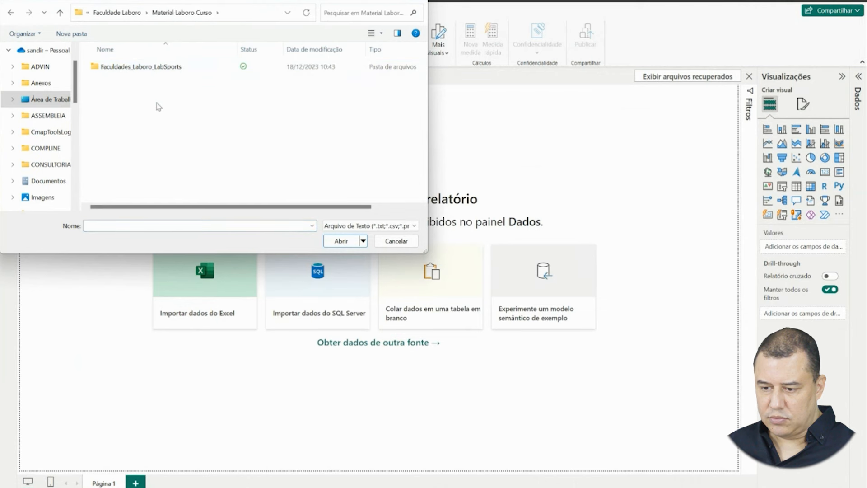
double_click(174, 67)
double_click(156, 68)
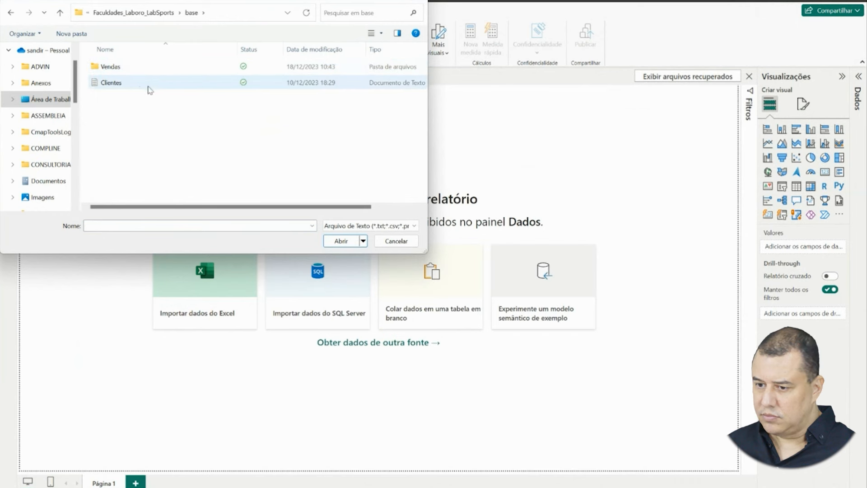
click(143, 87)
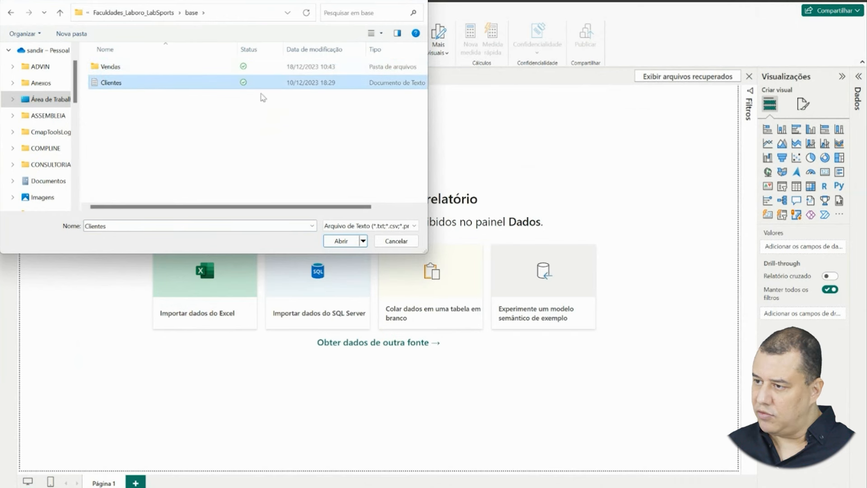
click(337, 242)
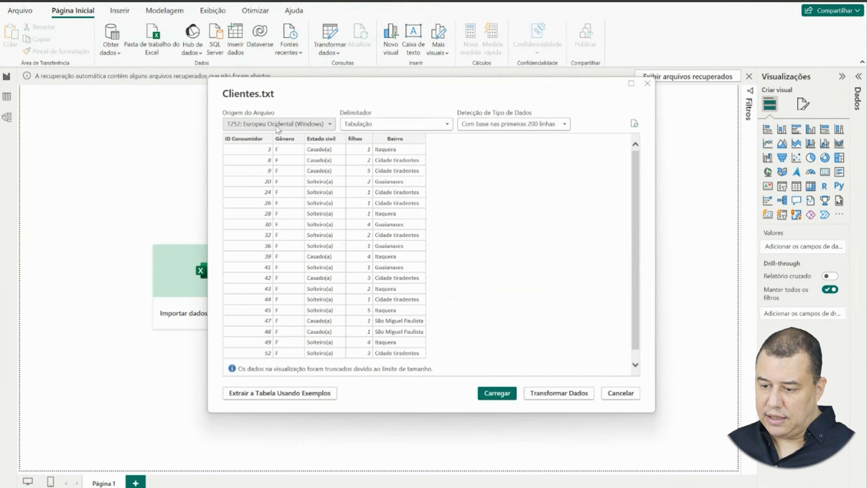
Check the file origin encodings available for Clientes.txt, keep 1252: Europeu Ocidental (Windows), and open the data for transformation.
click(330, 125)
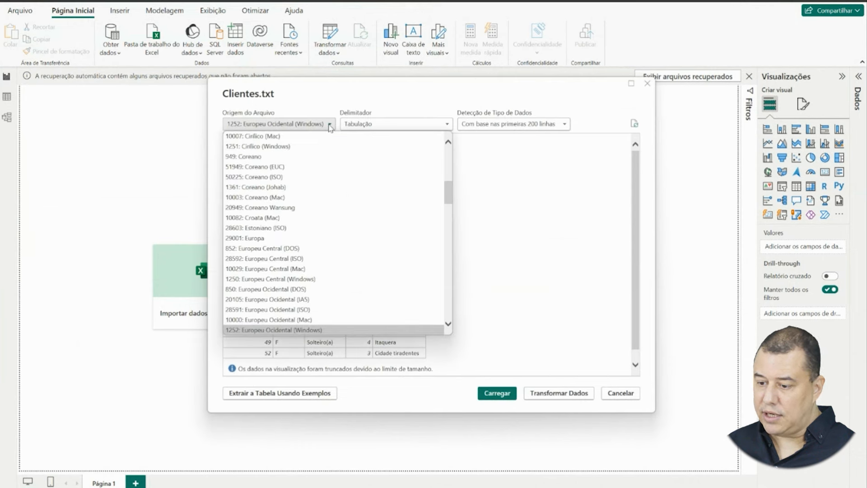
click(329, 125)
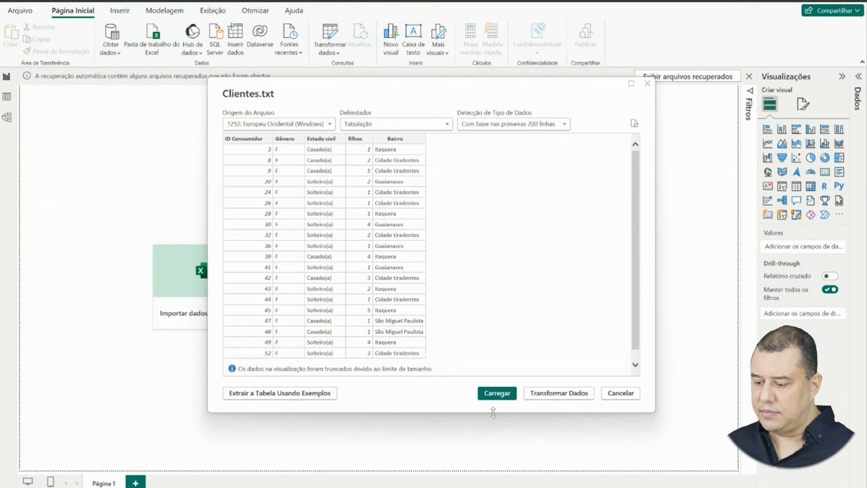
click(574, 394)
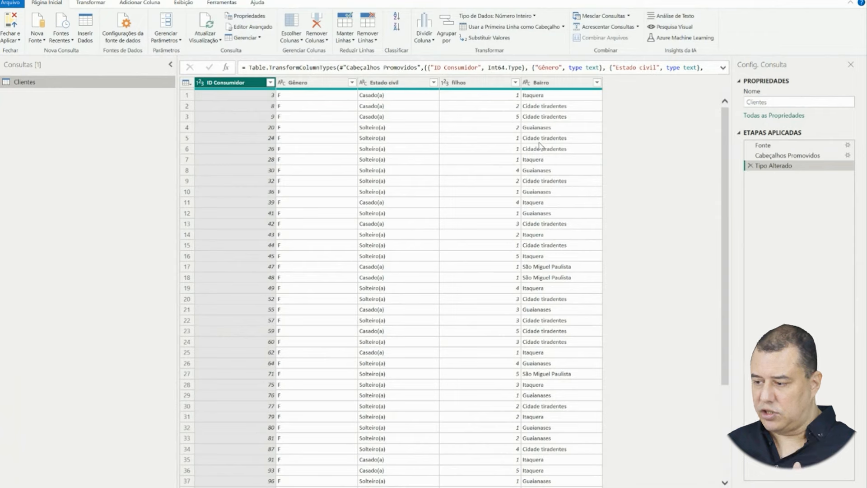
Consult the presentation slide on importing, transforming and loading the files, and return to the query editor.
key(alt+Tab)
key(alt+Tab)
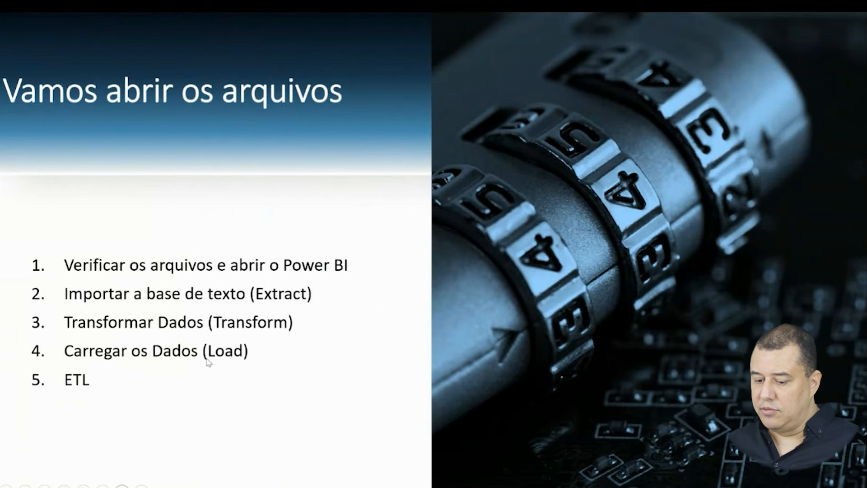
key(alt+Tab)
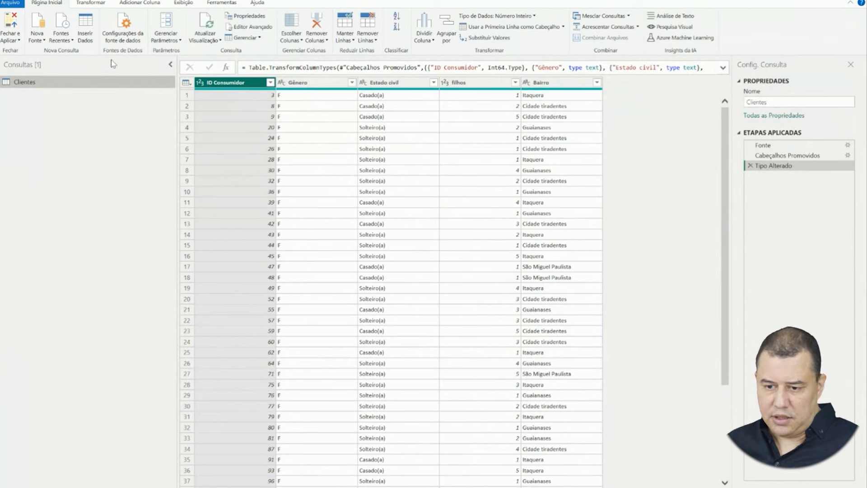
Close the query editor applying the changes to load Clientes, and expand the table's field list in the report.
click(12, 26)
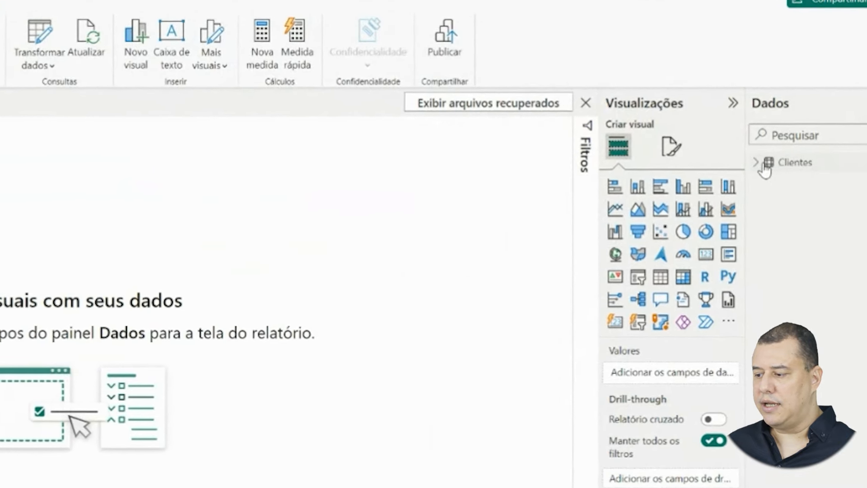
click(758, 168)
click(759, 161)
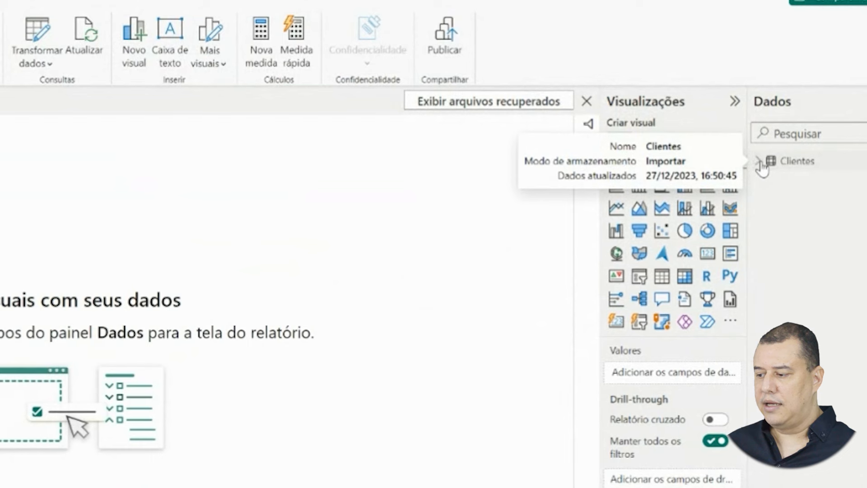
click(759, 162)
click(759, 161)
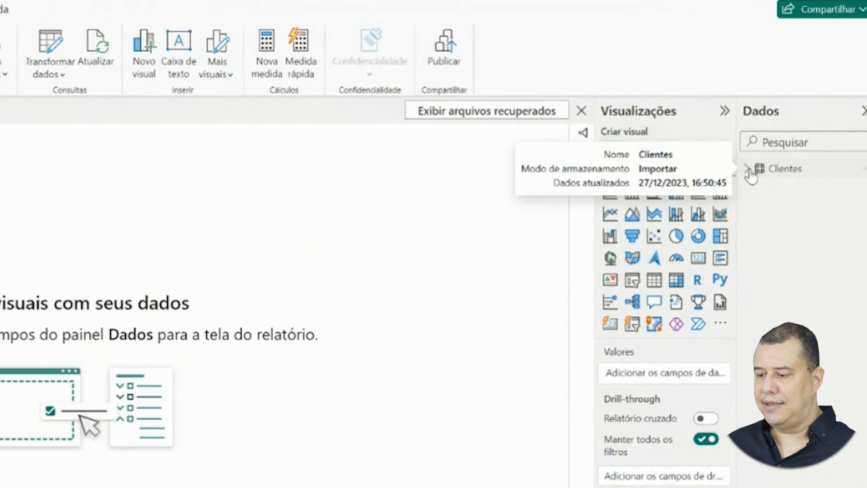
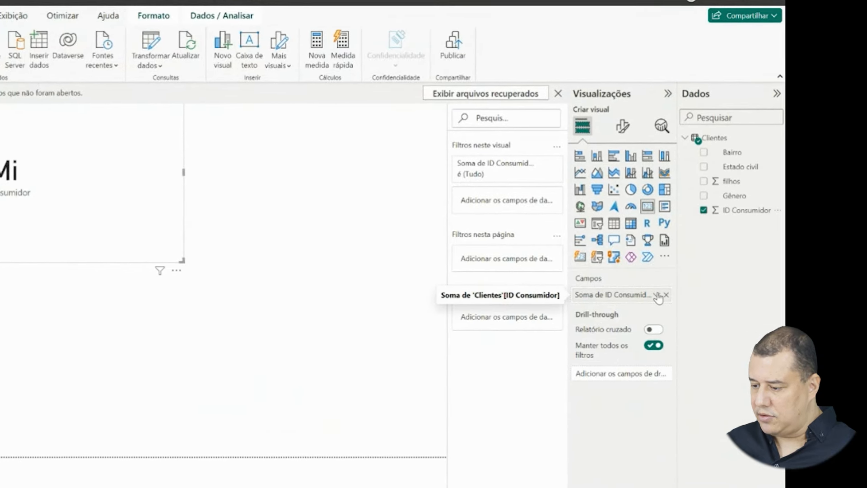
Change the card's ID Consumidor aggregation from sum to Contagem (Distinta).
click(657, 296)
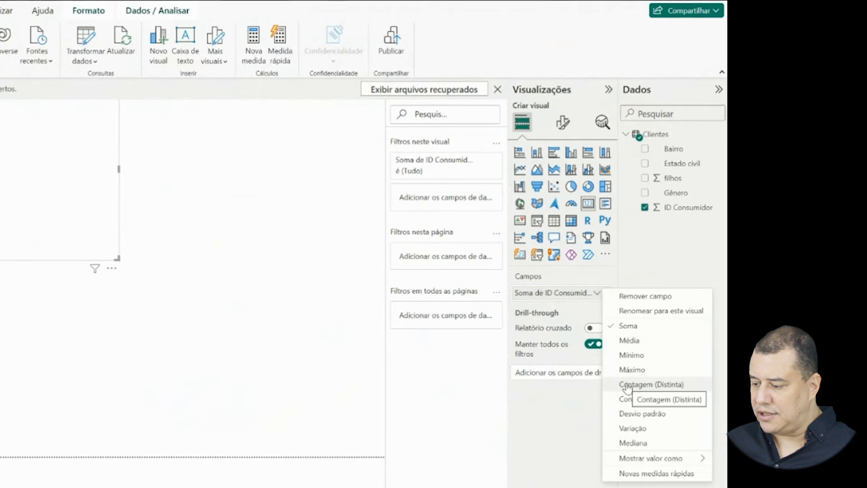
click(627, 385)
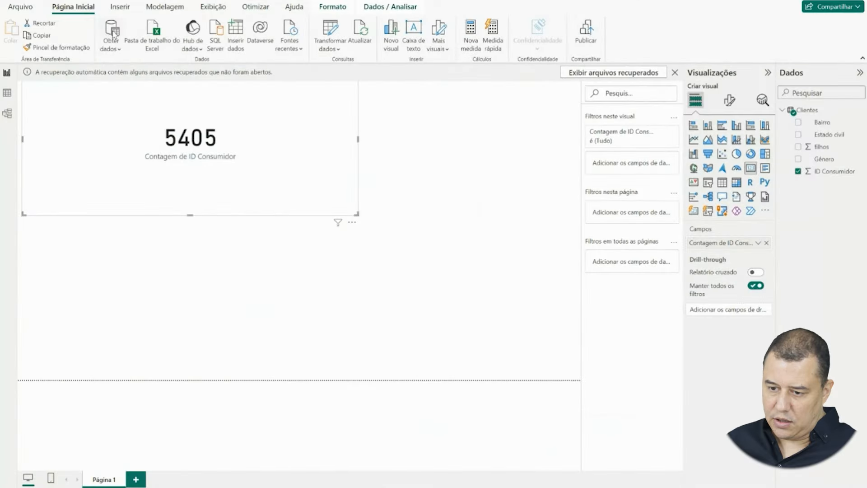
Import Tabela 1 (Página1) from the Excel workbook Produtos_labsports and open it for transformation.
click(112, 31)
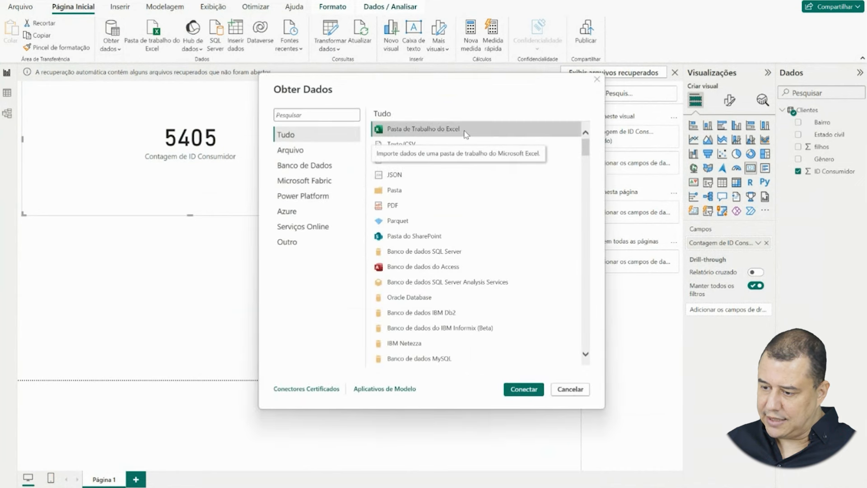
double_click(466, 131)
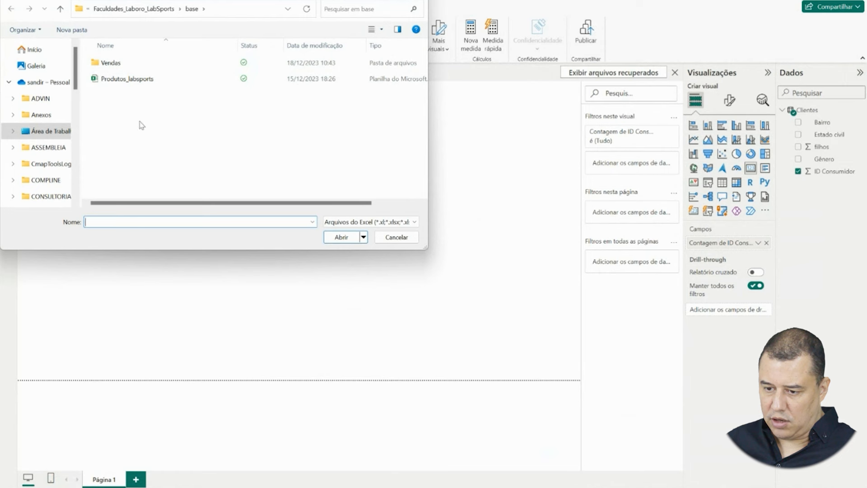
click(137, 80)
click(338, 235)
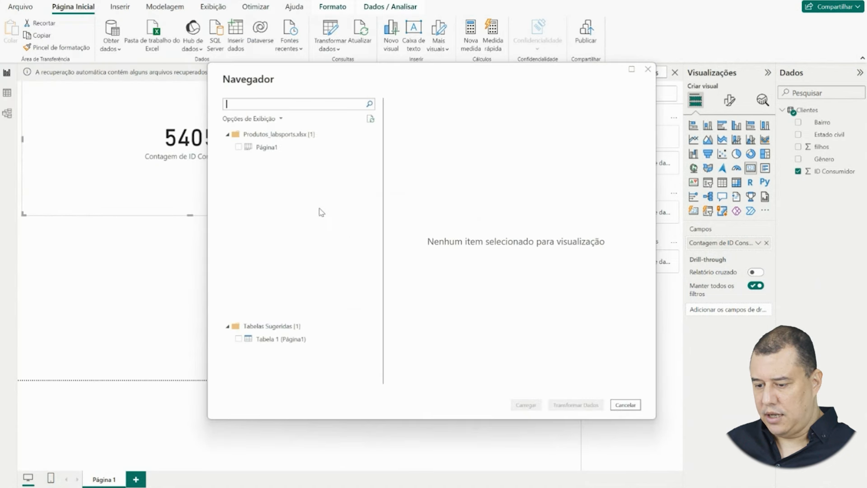
click(239, 339)
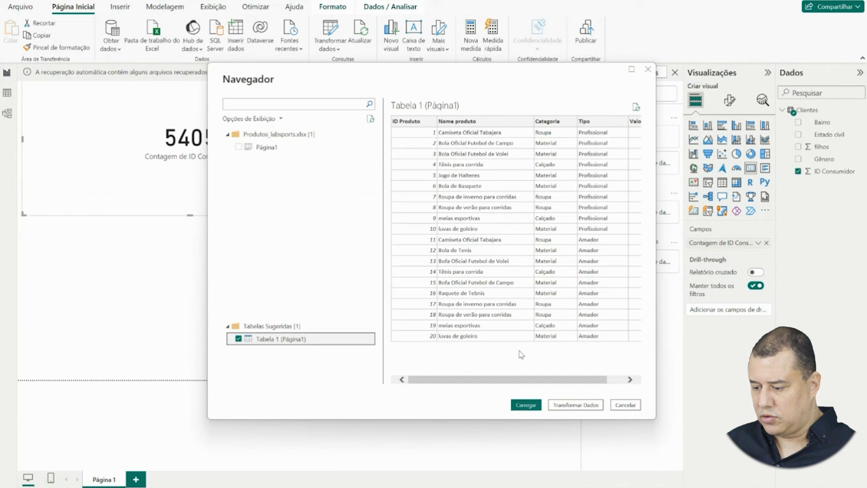
click(581, 406)
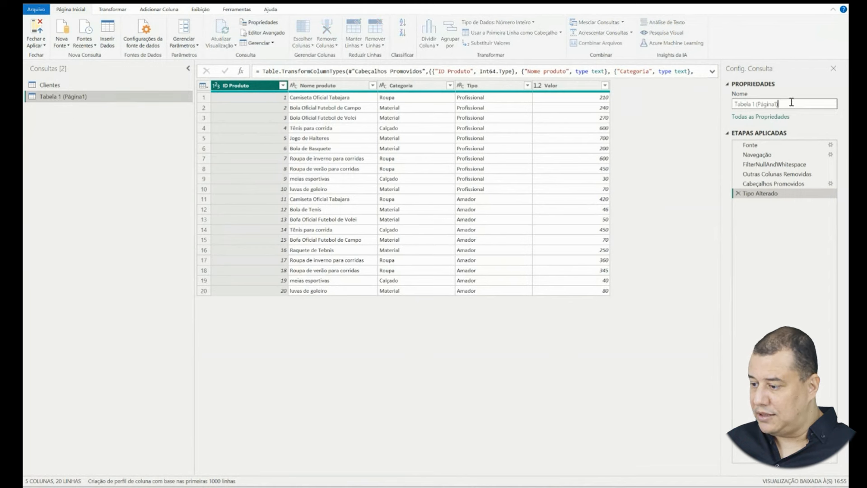
Rename the Tabela 1 (Página1) query as produtos.
drag(791, 103, 706, 103)
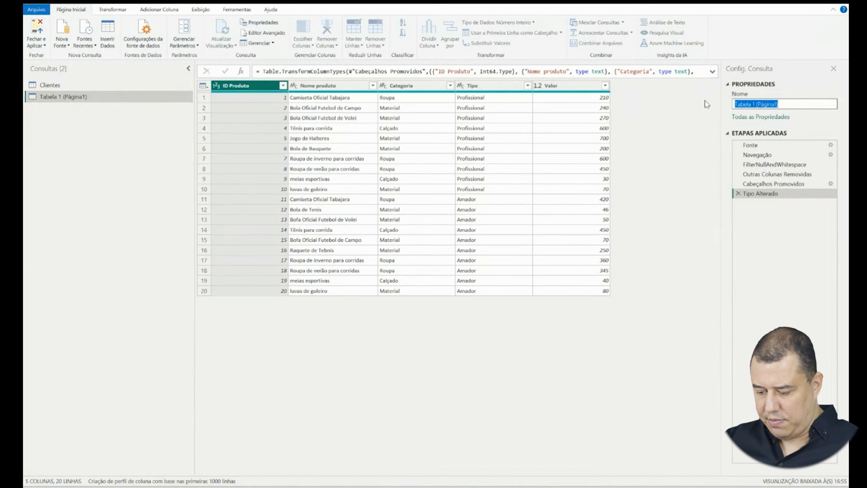
text(prod)
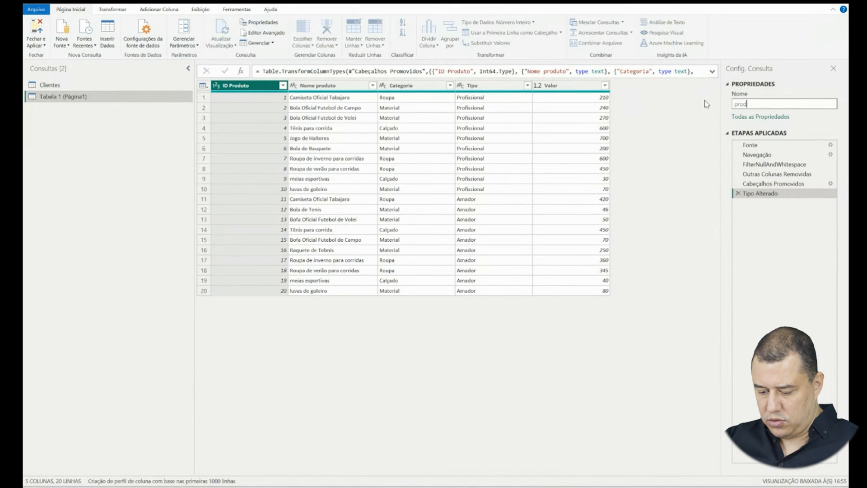
text(utos)
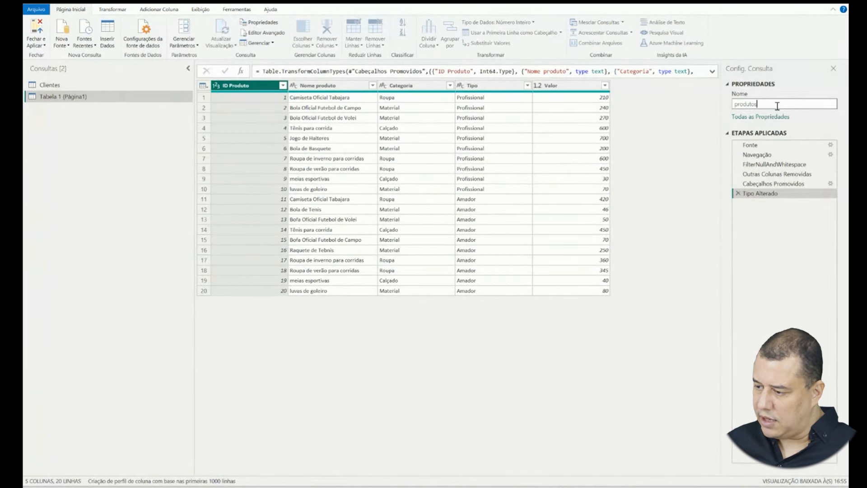
click(254, 137)
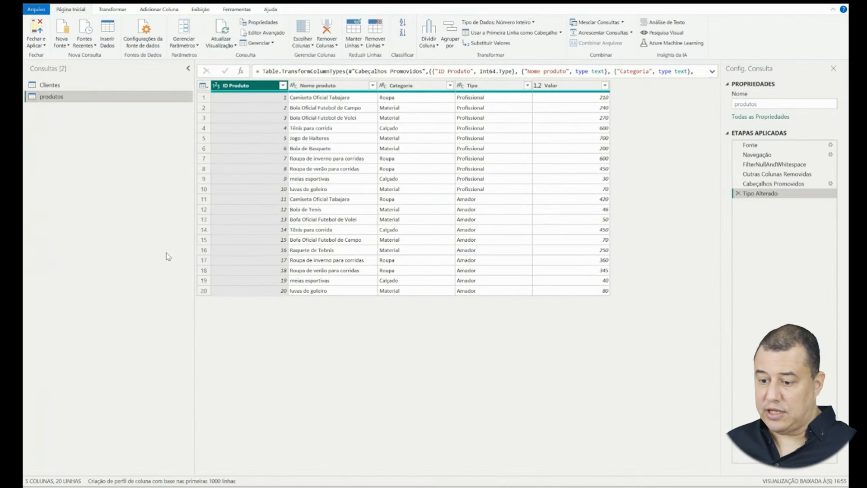
Consult the presentation slide on extracting new data and combining the sales spreadsheets, and return to the query editor.
key(alt+Tab)
key(alt+Tab)
click(156, 344)
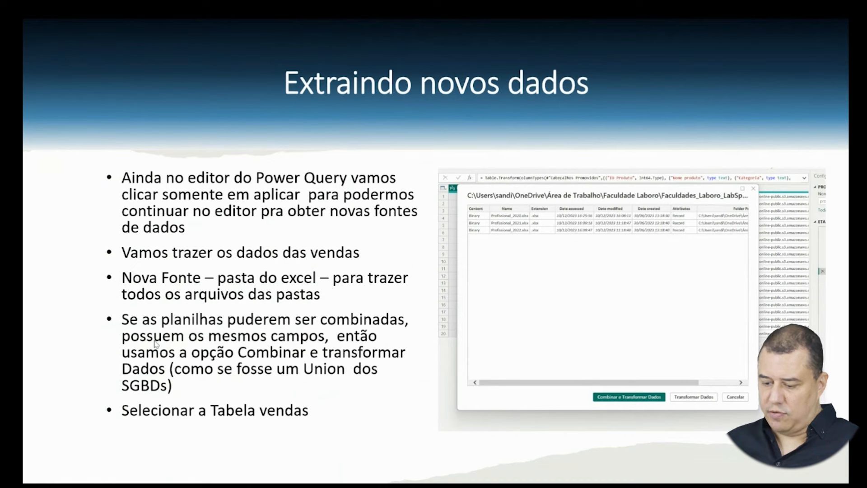
key(alt+Tab)
key(alt+Tab)
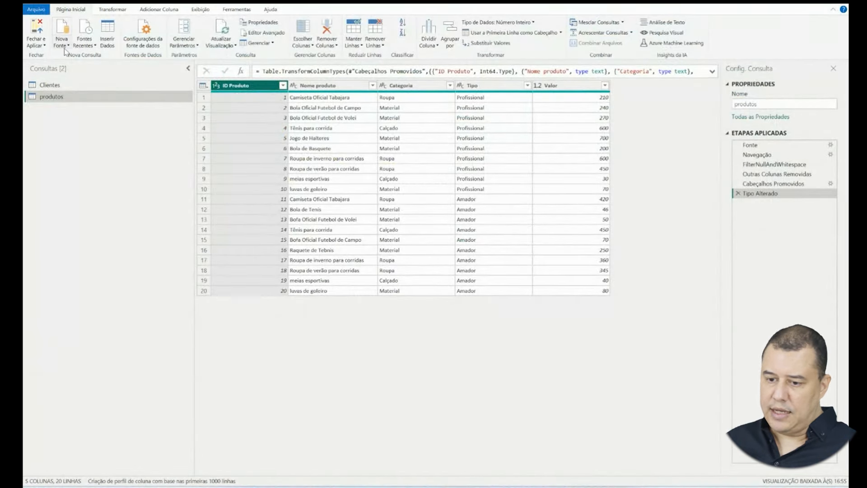
Connect a new folder data source to the Vendas folder inside Faculdades_Laboro_LabSports\base on the Área de Trabalho.
click(63, 28)
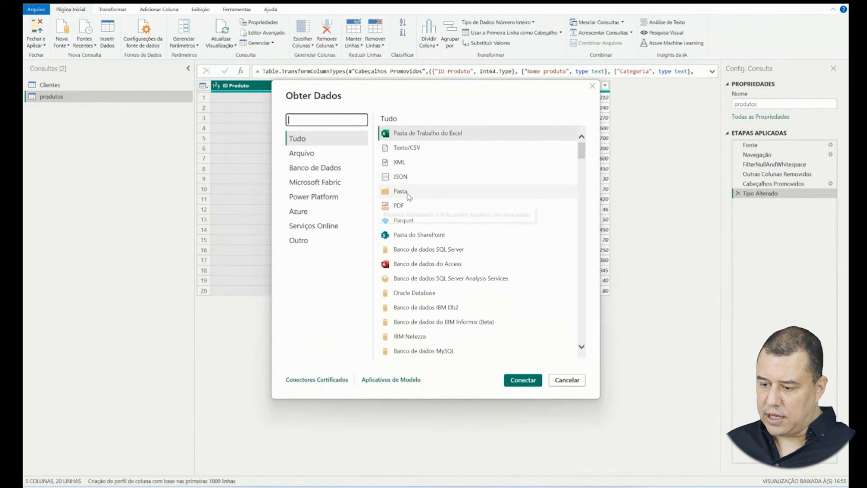
click(407, 193)
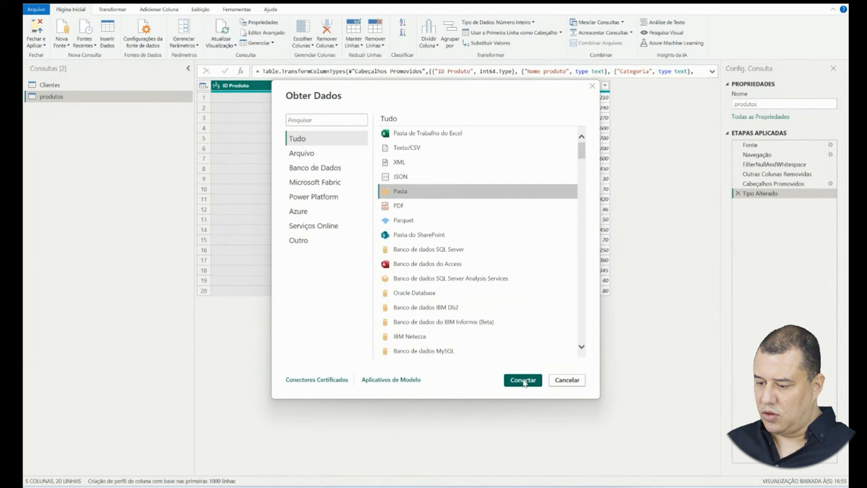
click(523, 381)
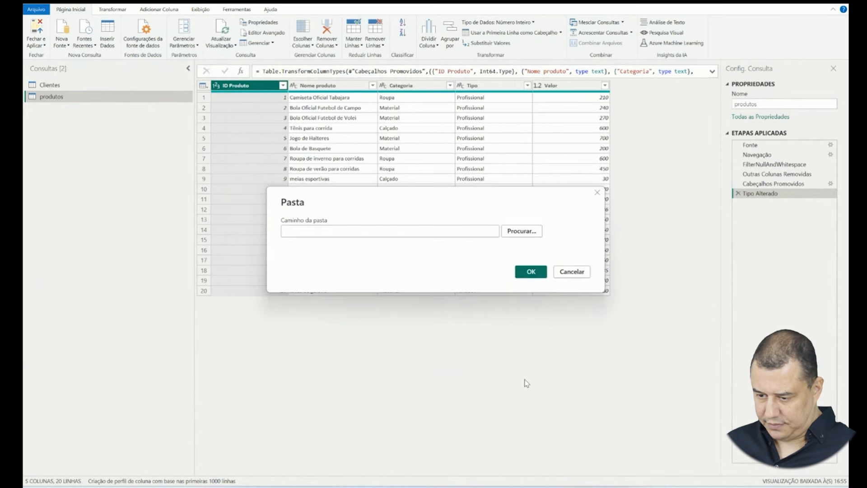
click(513, 230)
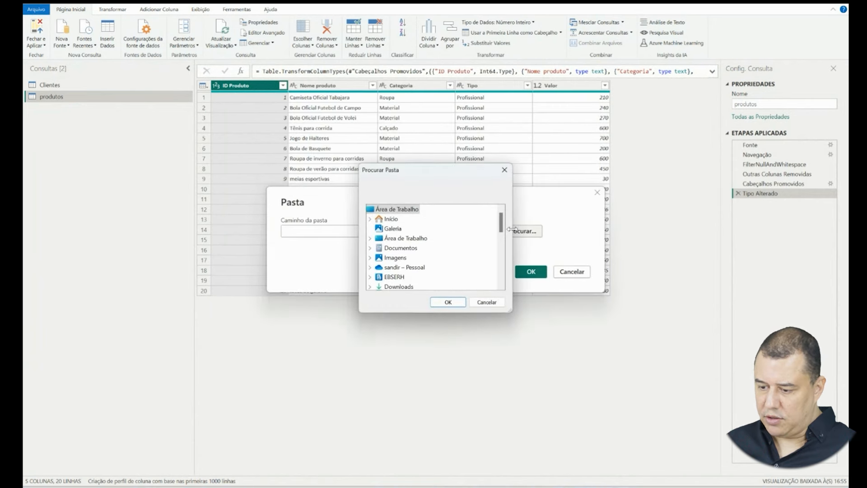
click(370, 238)
click(379, 258)
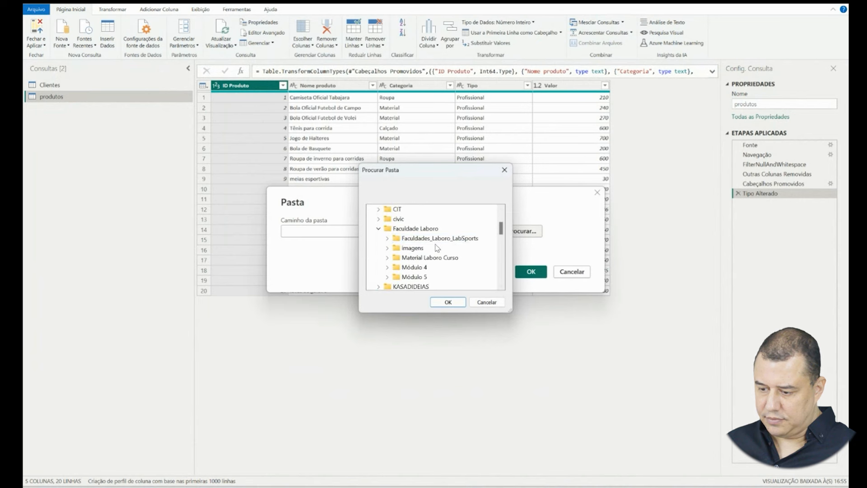
click(399, 240)
click(415, 247)
click(427, 228)
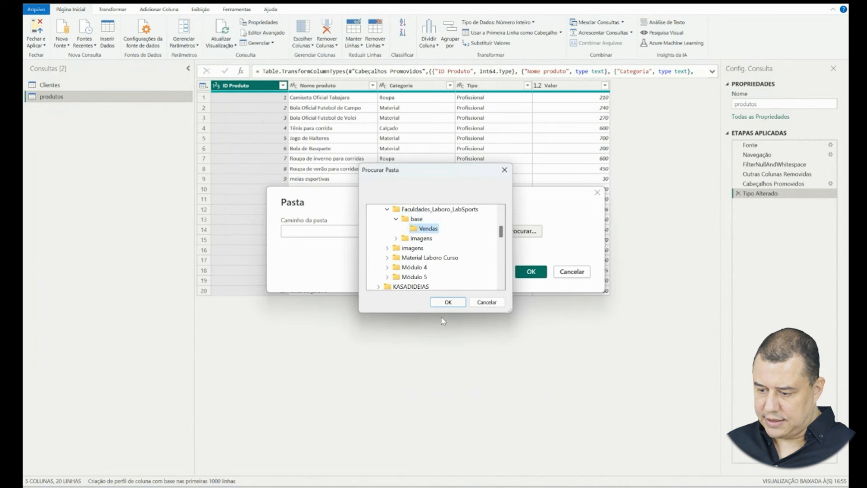
click(449, 302)
click(531, 272)
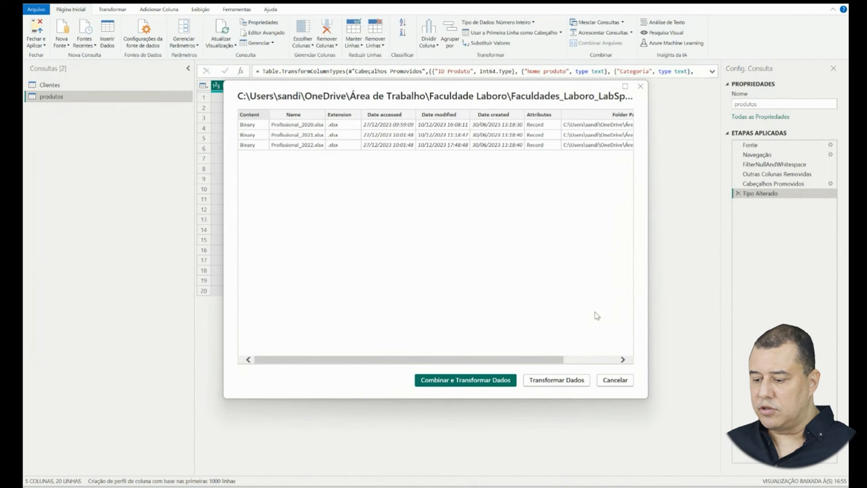
Combine and transform the folder's files, using the first file as sample and extracting the Vendas table from each.
click(484, 381)
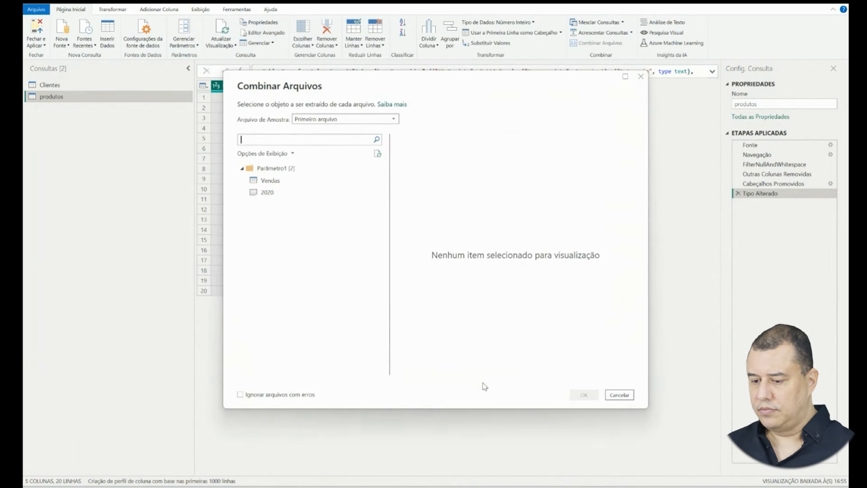
click(326, 179)
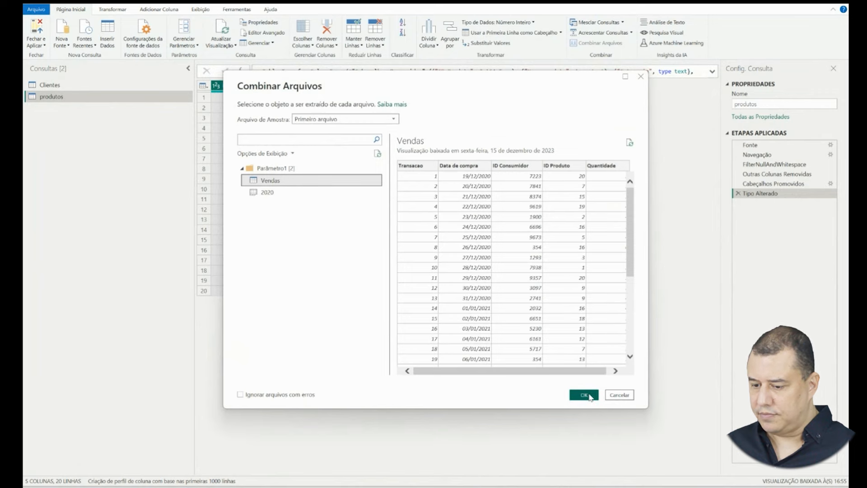
click(589, 396)
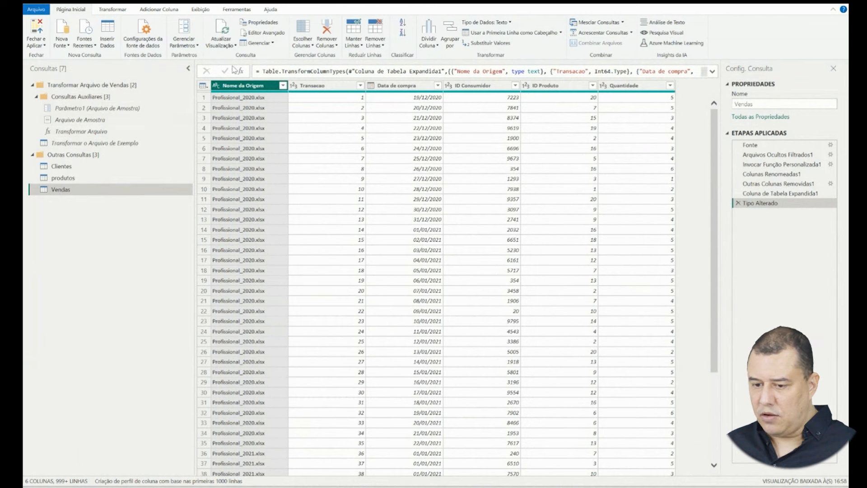
Inspect the auxiliary queries and the example-file transformation created for combining the sales files, and return to the Vendas query.
click(140, 108)
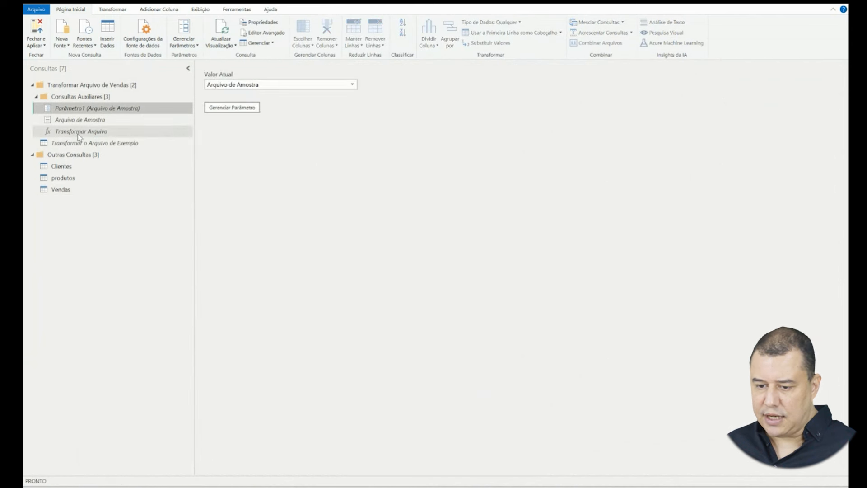
click(80, 120)
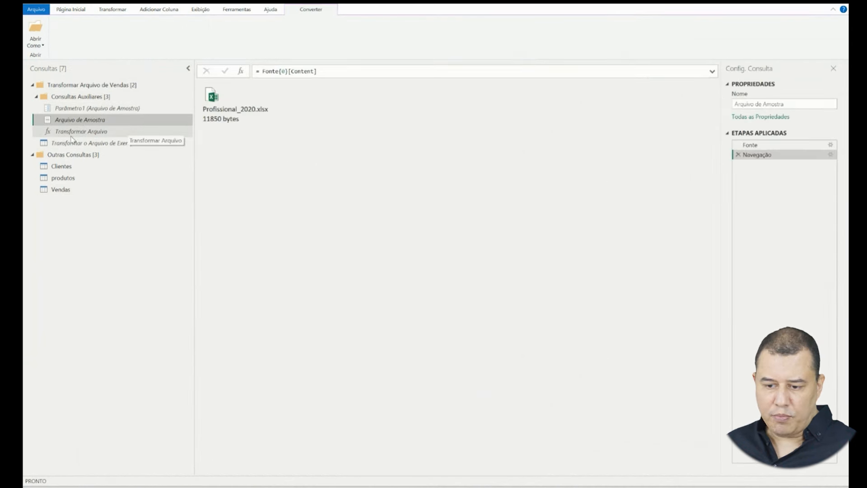
click(65, 132)
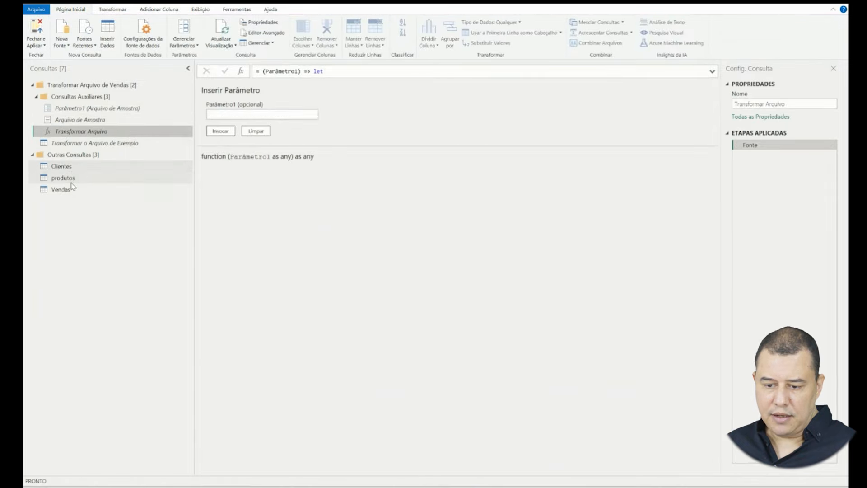
click(107, 143)
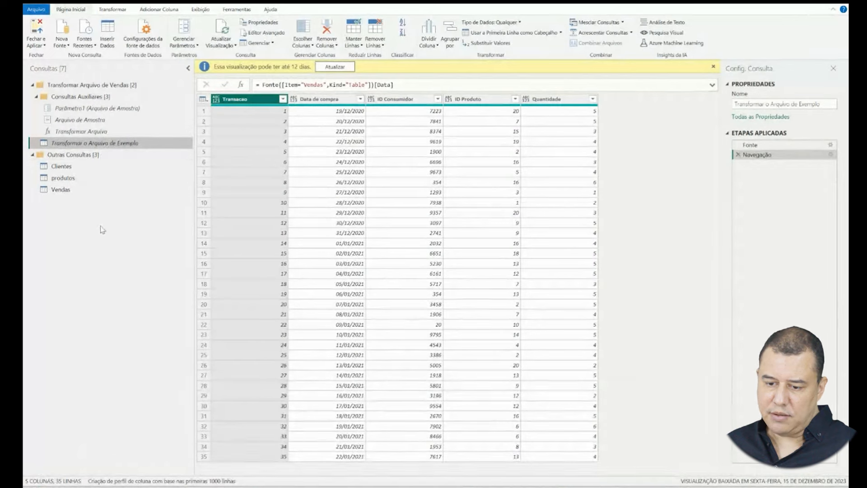
click(77, 191)
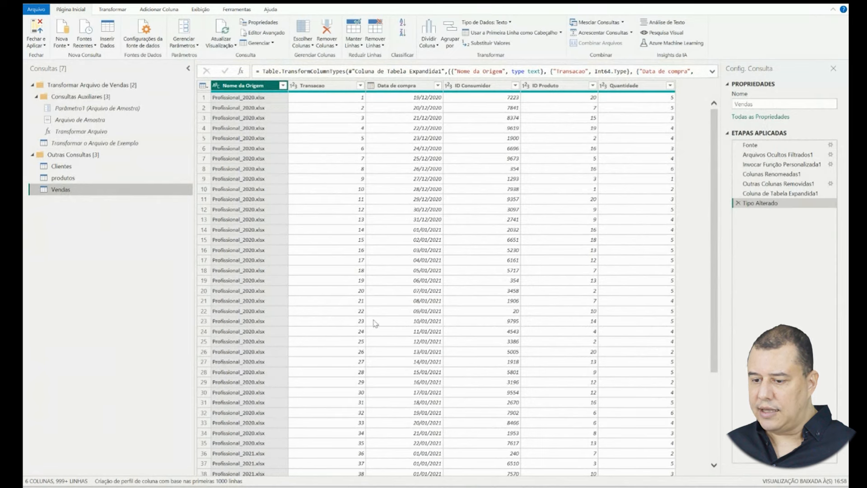
Look through the combined Vendas rows to check which source file they come from, and return to the first row.
scroll(262, 271, down, 15)
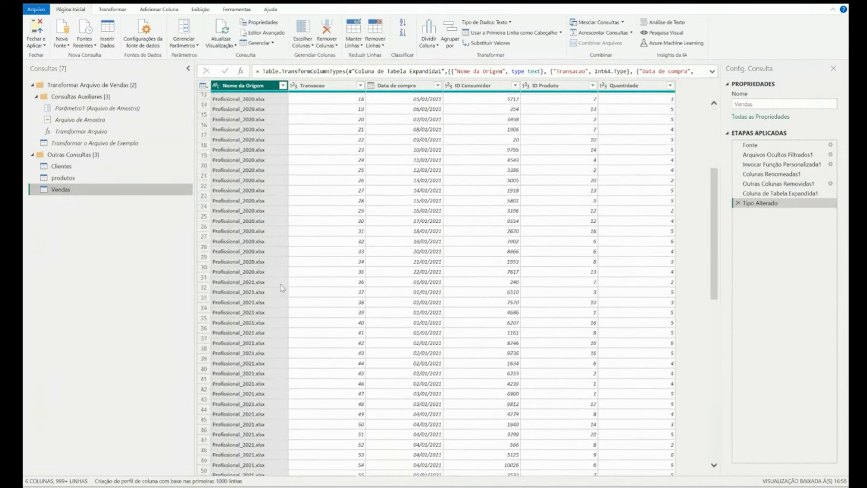
scroll(256, 296, down, 20)
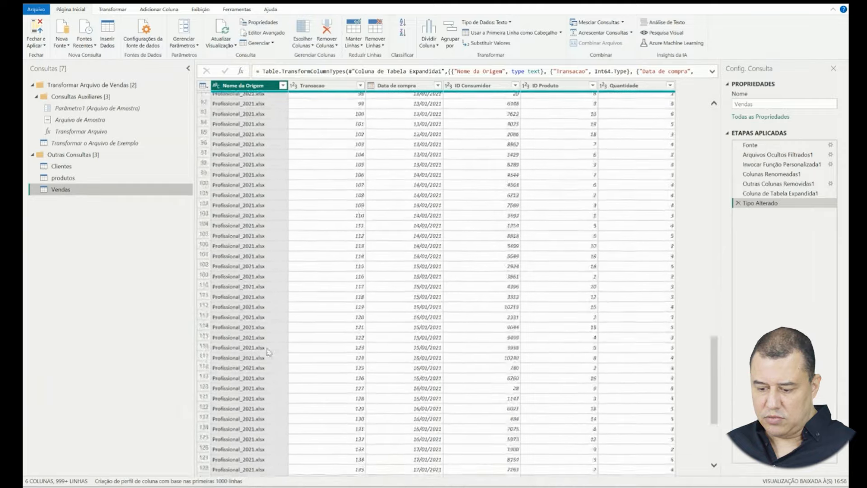
scroll(256, 442, down, 20)
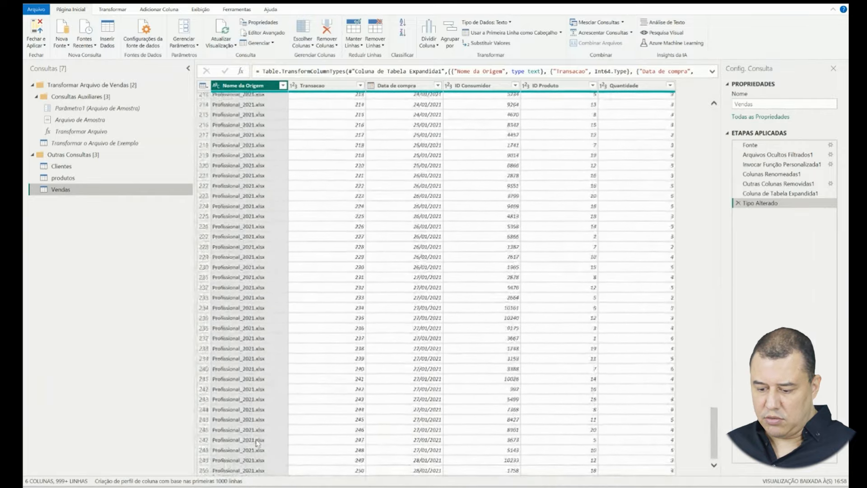
scroll(257, 441, down, 20)
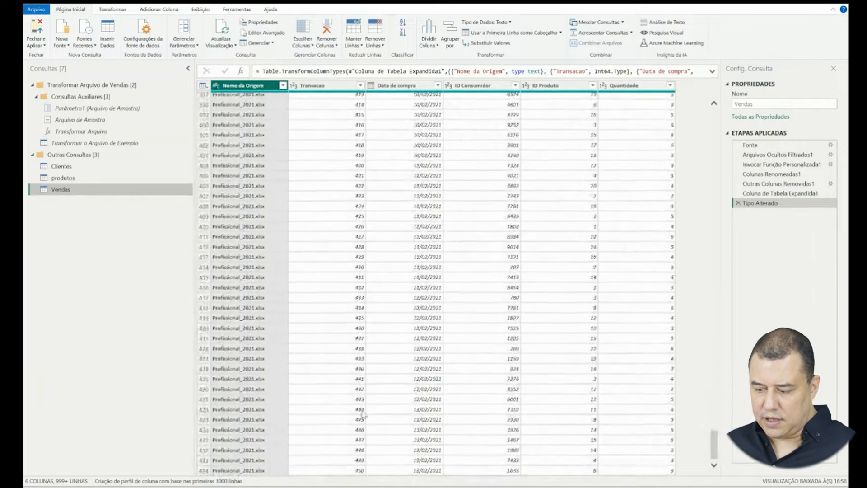
scroll(364, 381, down, 20)
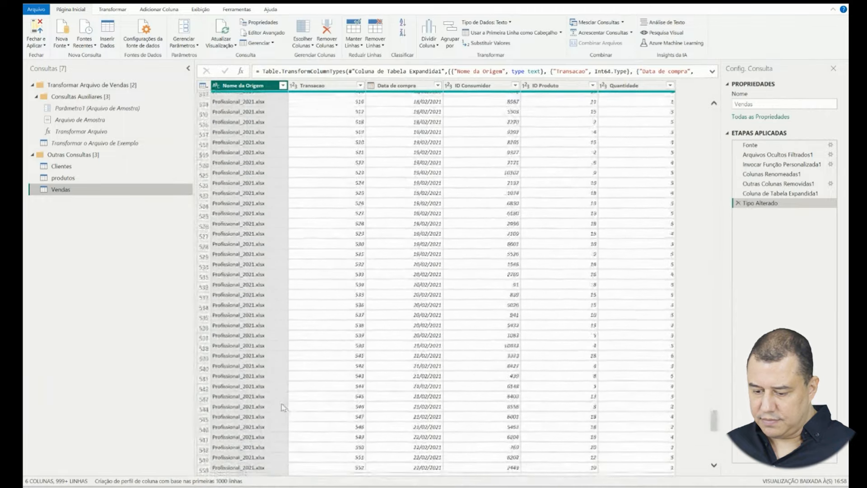
click(714, 466)
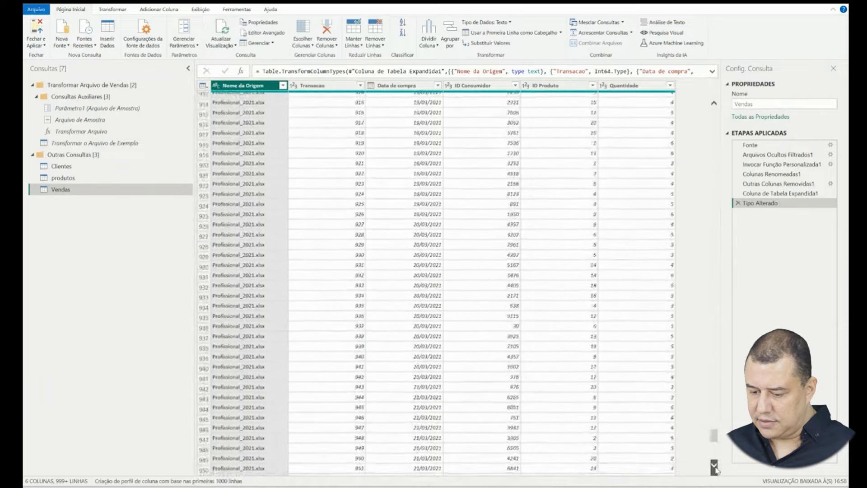
drag(718, 452, 740, 462)
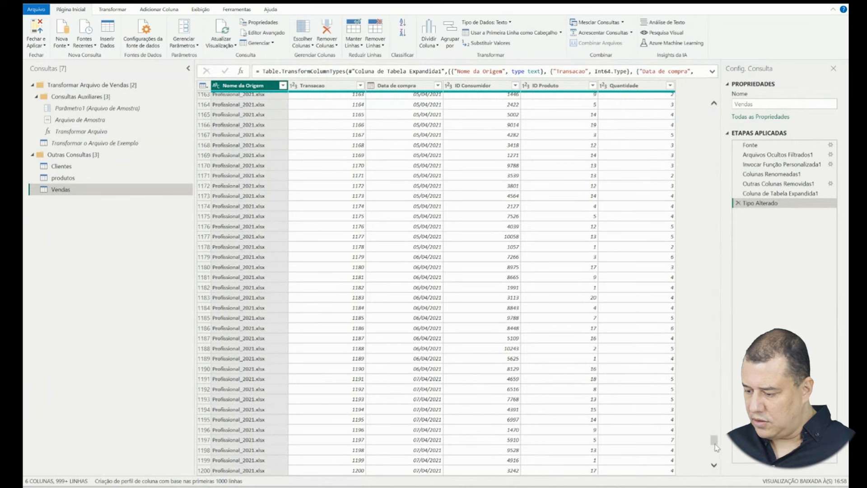
drag(715, 456, 707, 116)
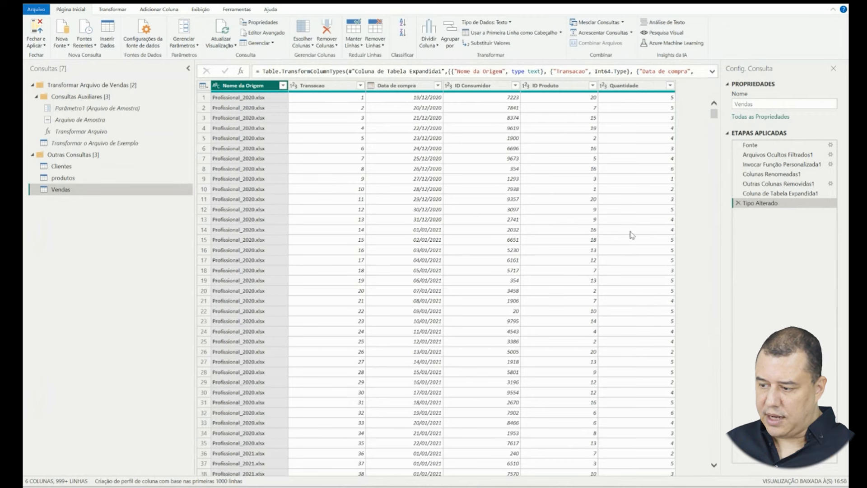
Consult the presentation slide on treating the added query and return to the query editor.
key(alt+Tab)
key(alt+Tab)
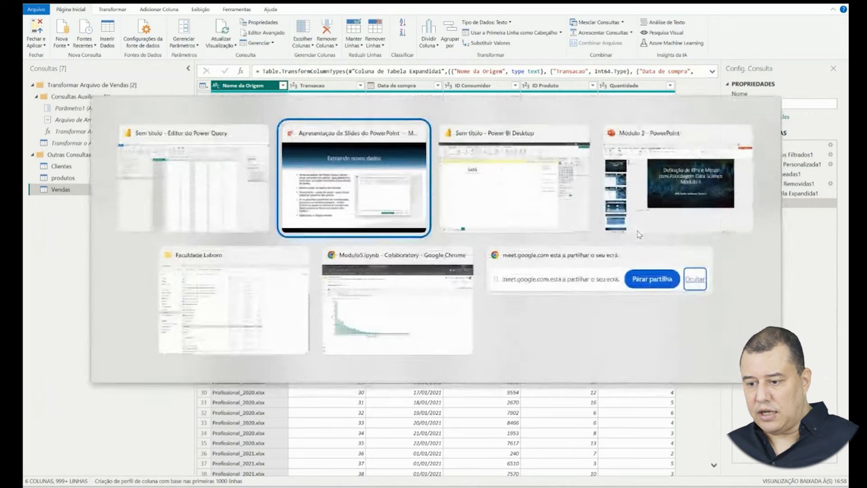
key(alt+Tab)
key(alt+Tab)
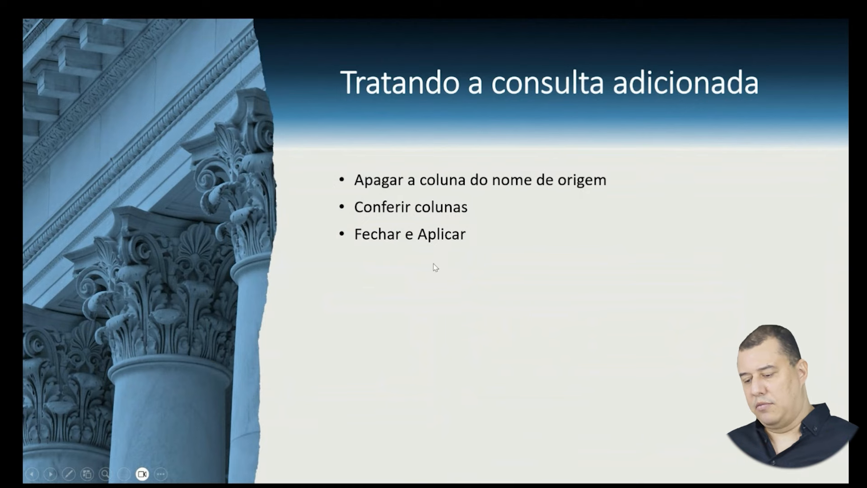
key(alt+Tab)
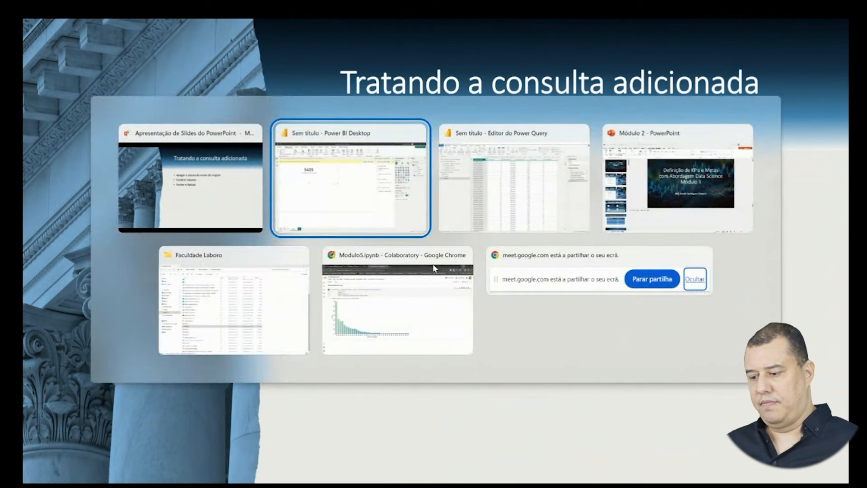
key(alt+Tab)
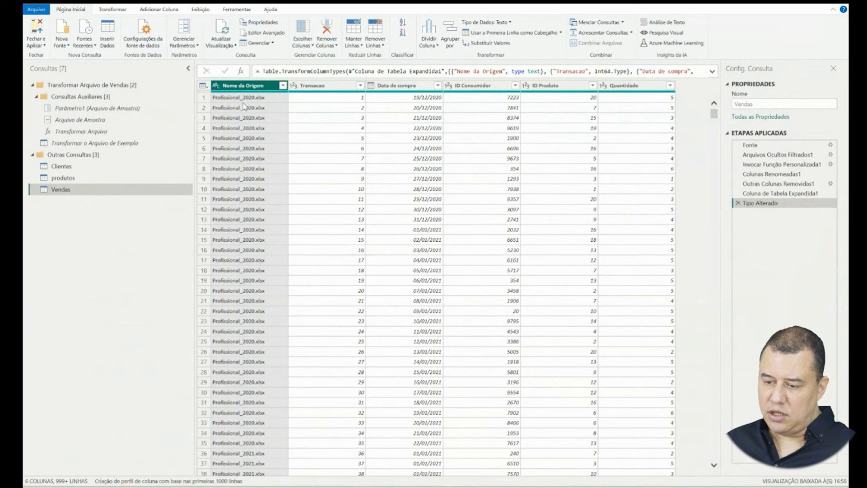
Remove the Nome da Origem column from the Vendas query and undo the removal by deleting its applied step.
right_click(263, 87)
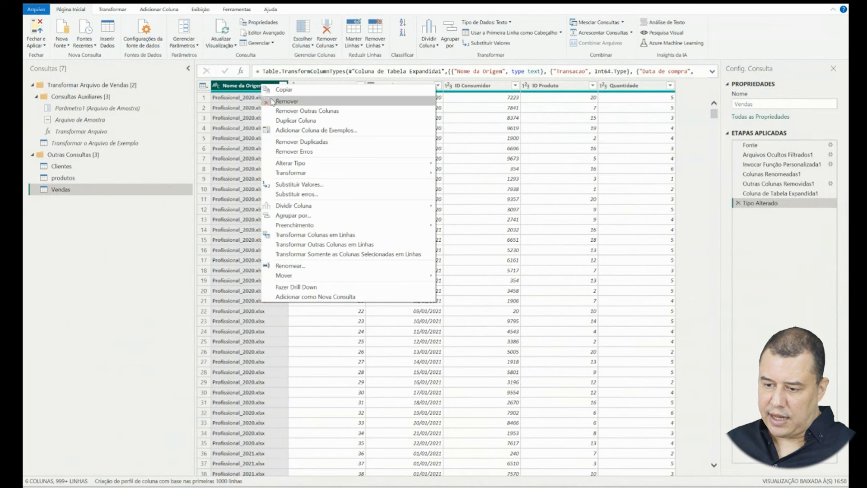
click(272, 102)
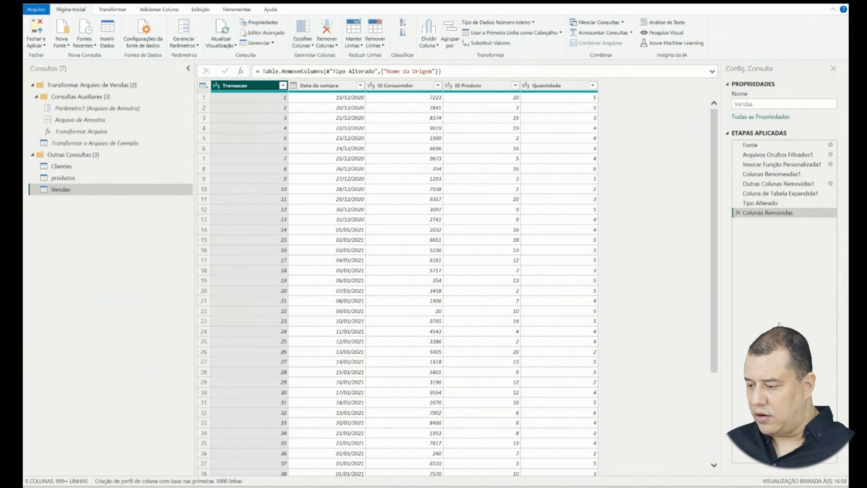
click(738, 213)
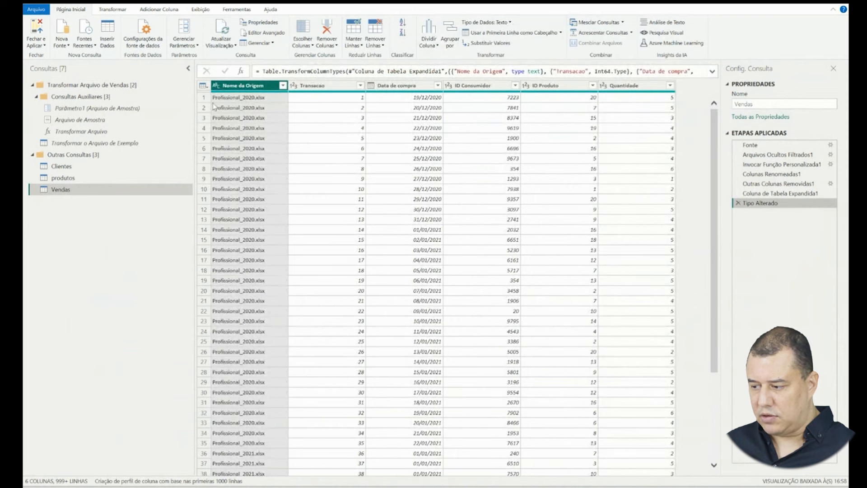
Remove the Nome da Origem column from the Vendas query and close the query editor, applying the changes to the report.
right_click(256, 89)
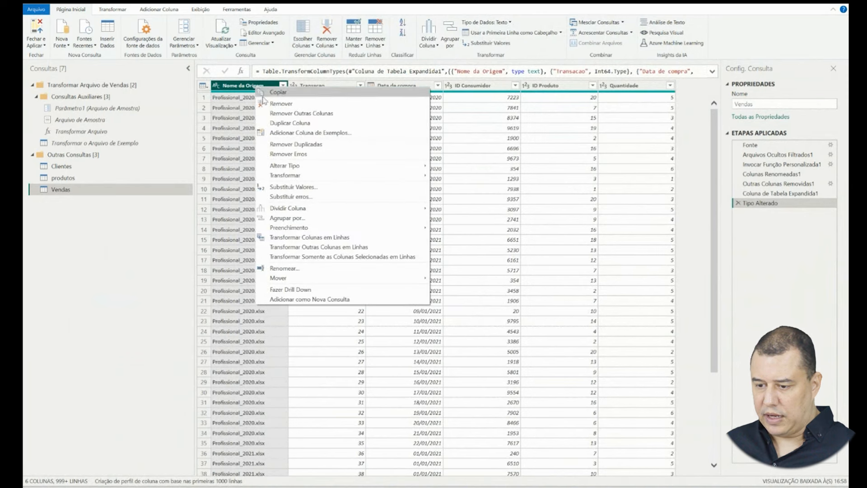
click(264, 101)
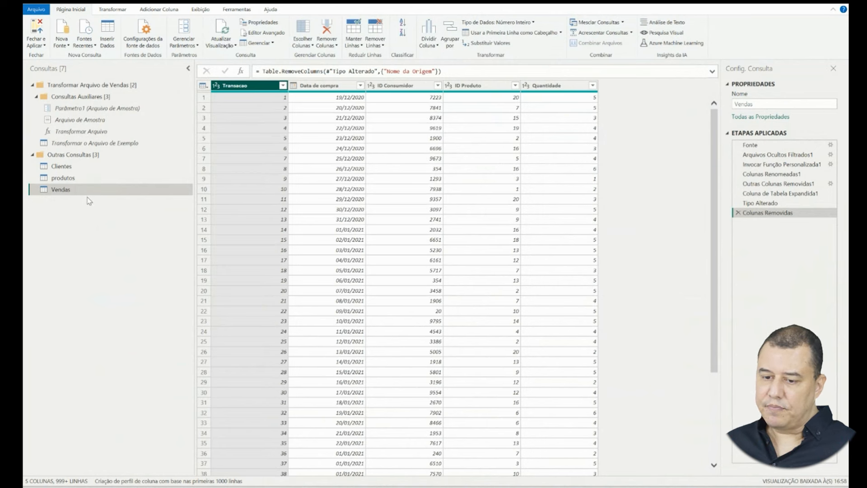
click(43, 46)
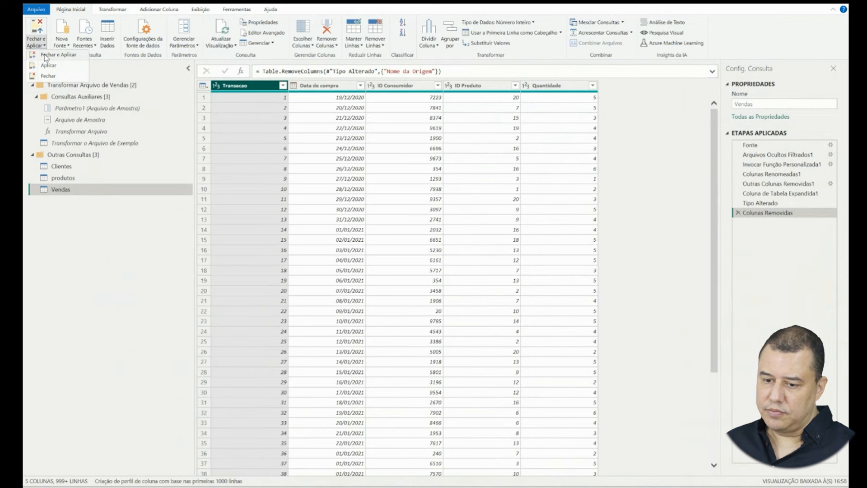
click(47, 55)
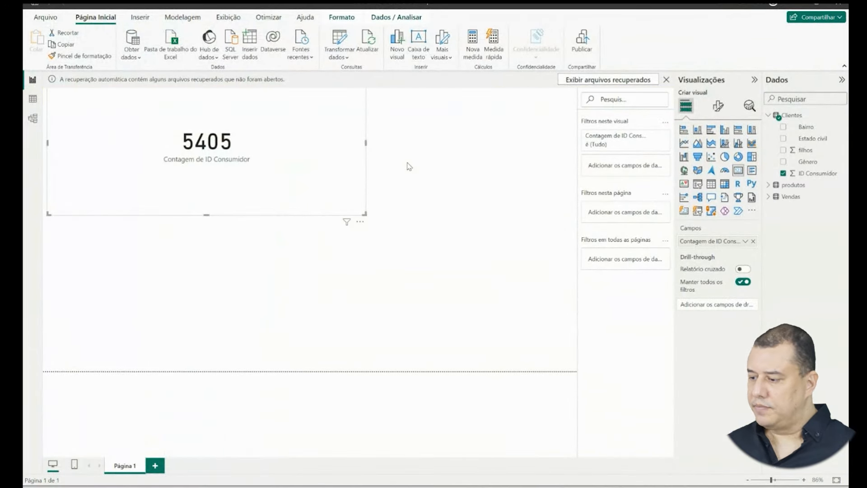
Collapse the Clientes table and review the list of fields in the produtos table.
click(768, 115)
click(768, 127)
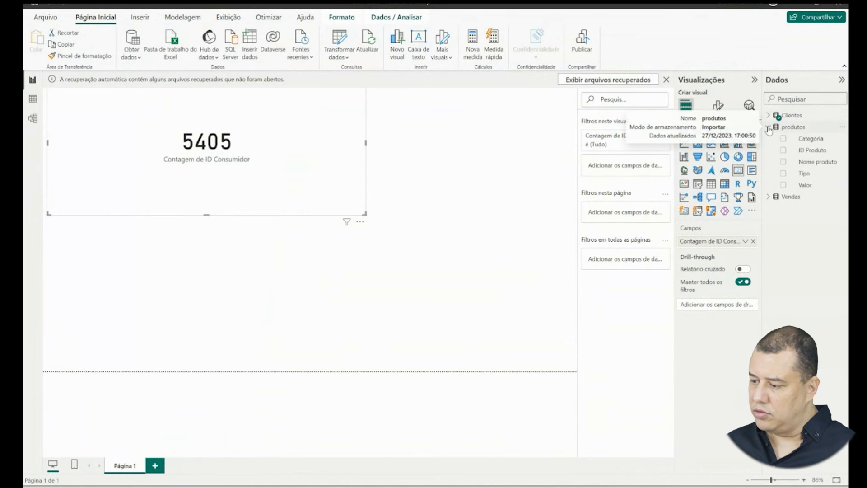
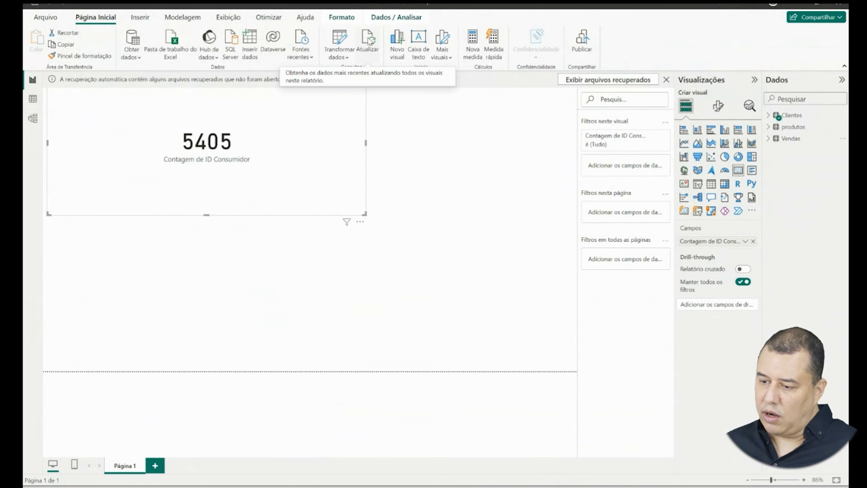
click(369, 41)
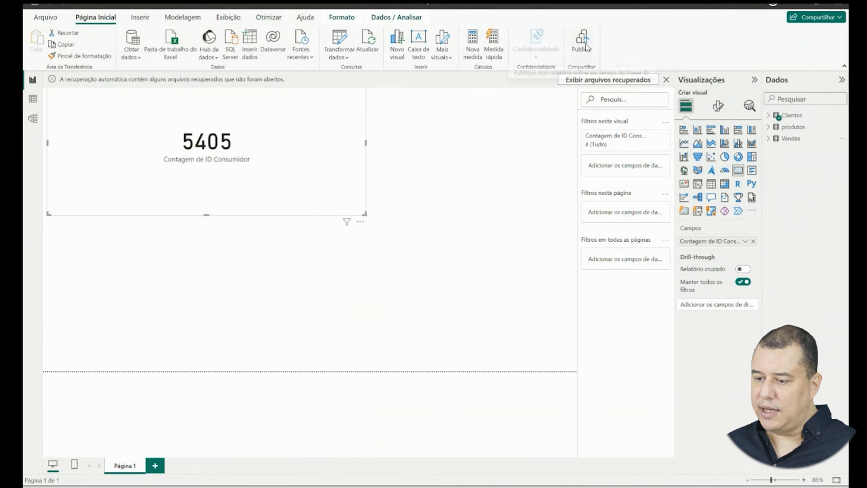
click(139, 17)
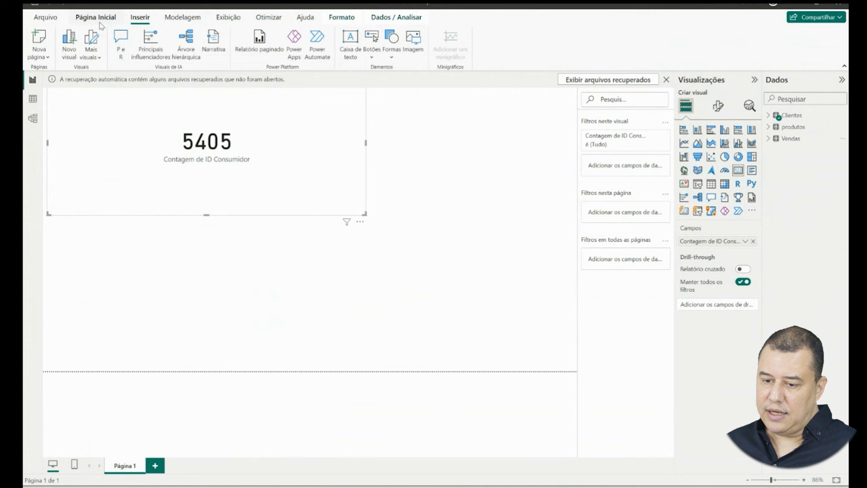
click(181, 21)
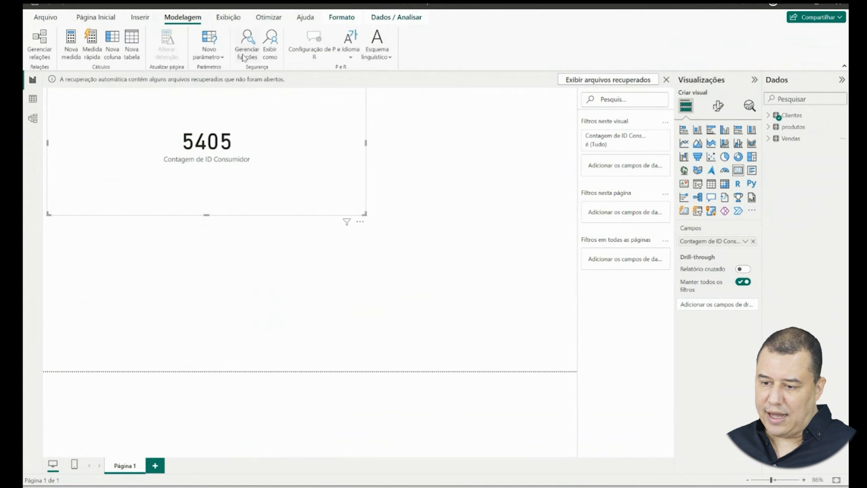
click(228, 17)
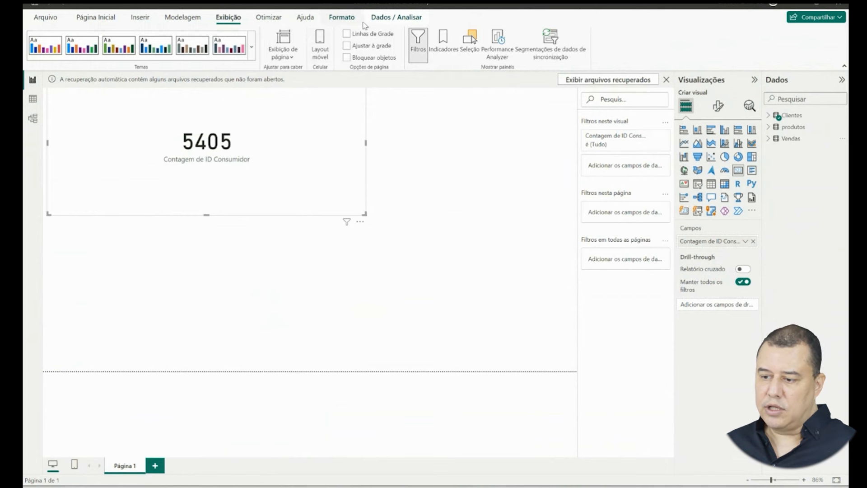
click(377, 21)
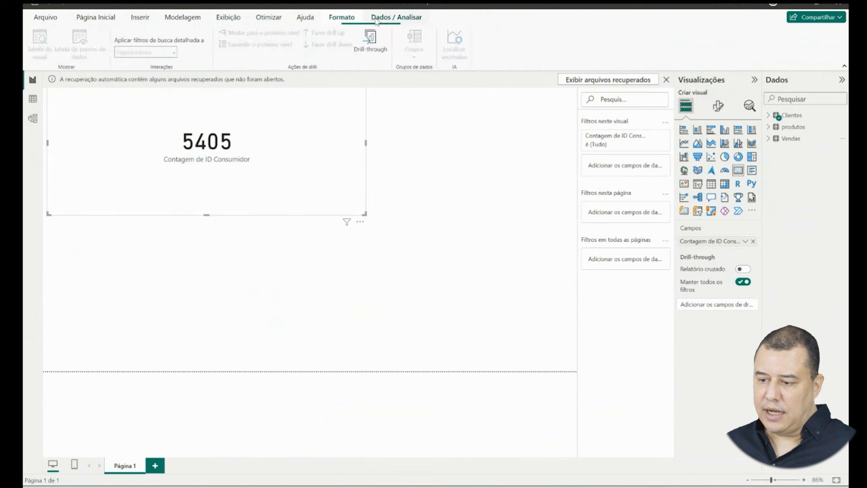
click(342, 19)
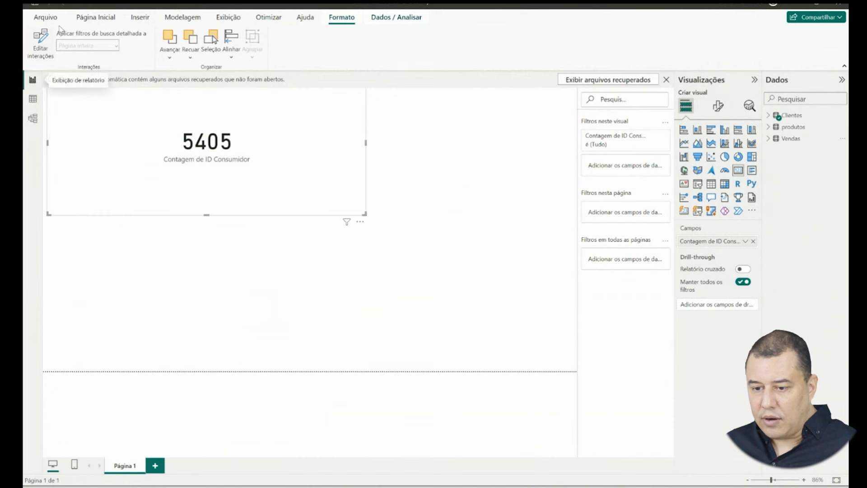
click(95, 17)
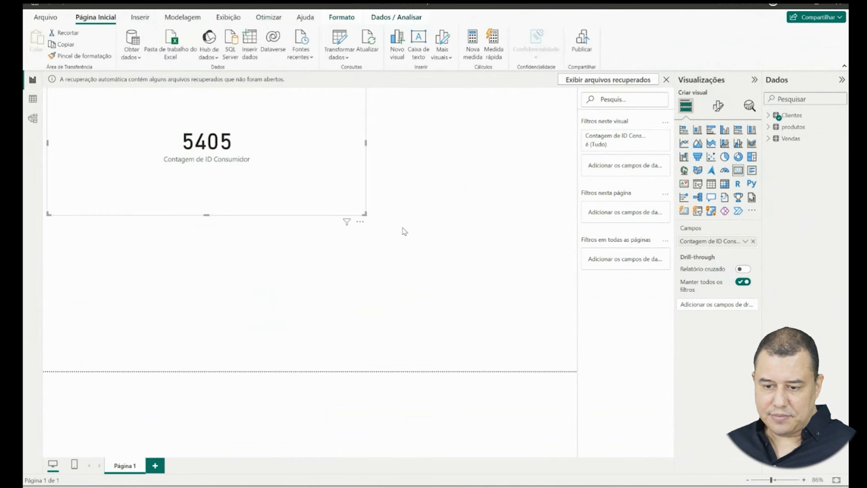
Examine the rows of the Clientes, produtos and Vendas tables in the table view.
click(31, 100)
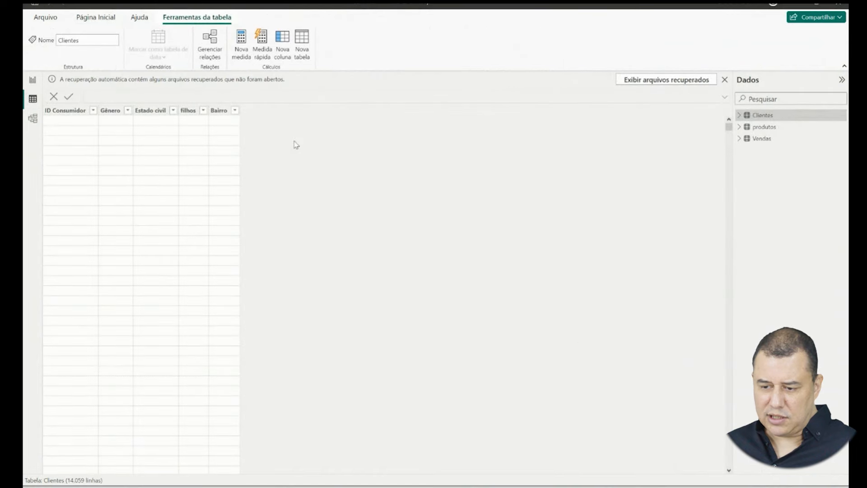
click(772, 129)
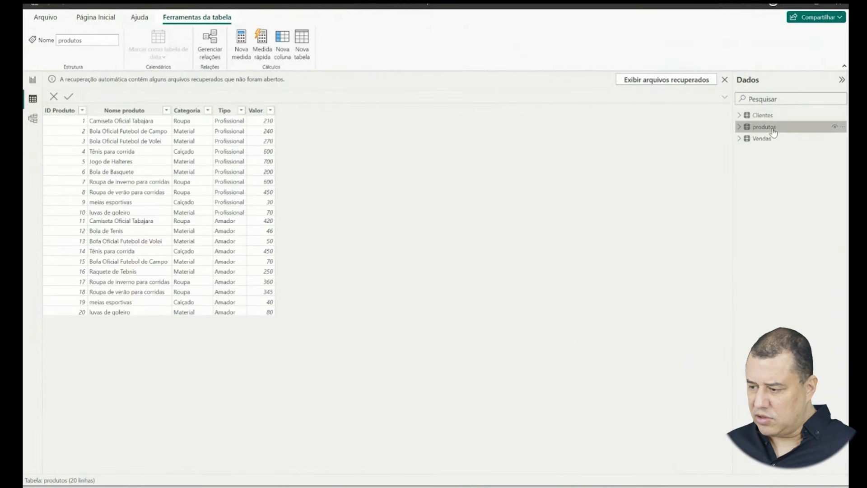
click(773, 141)
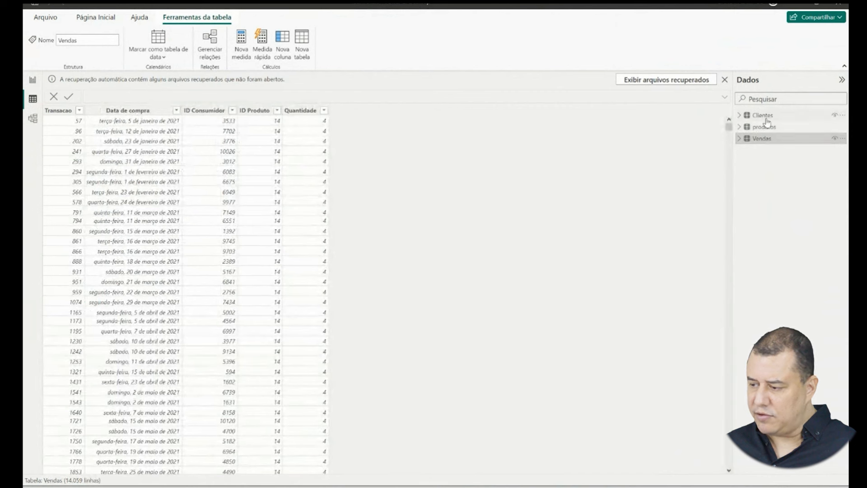
click(767, 118)
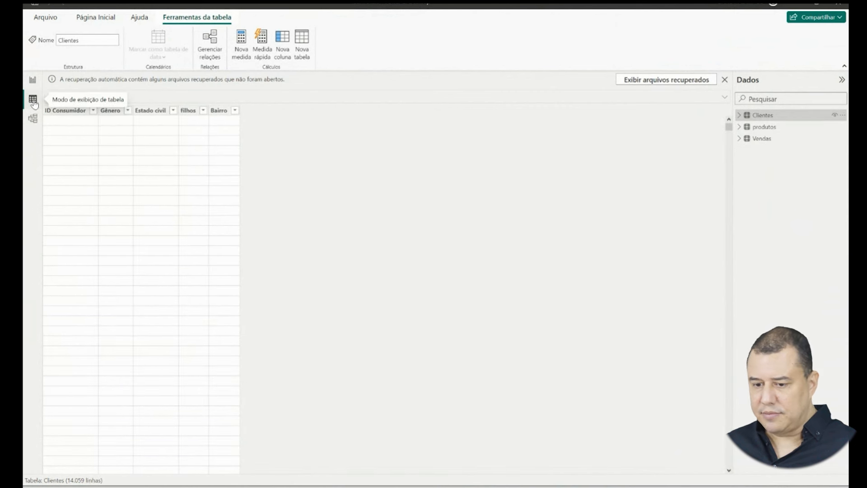
Arrange the model diagram with Vendas below and between produtos on its left and Clientes on its right, and make the Vendas card taller.
click(32, 121)
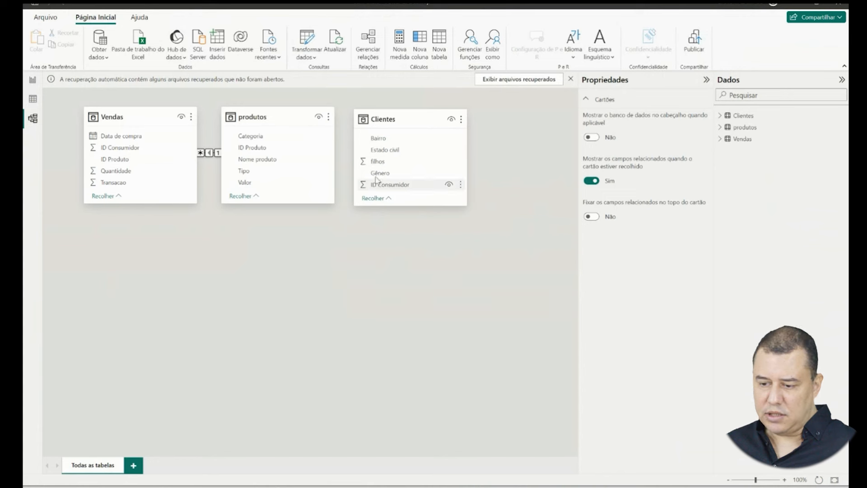
drag(288, 116, 292, 237)
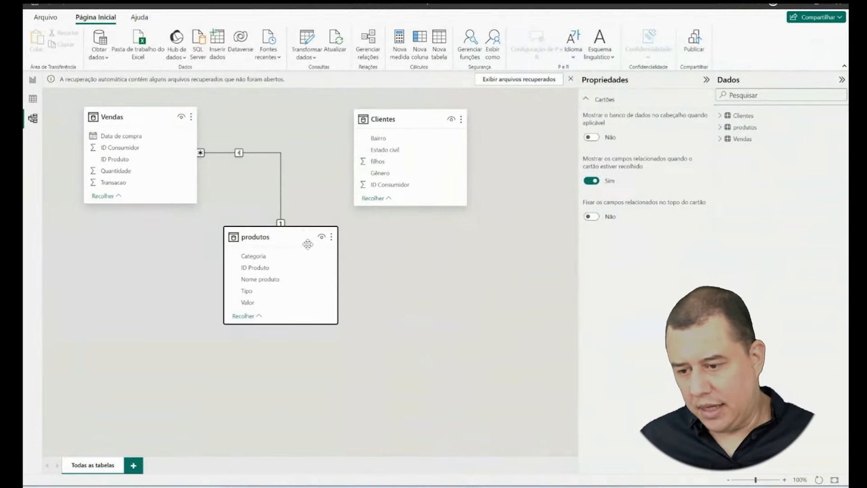
drag(305, 244, 155, 280)
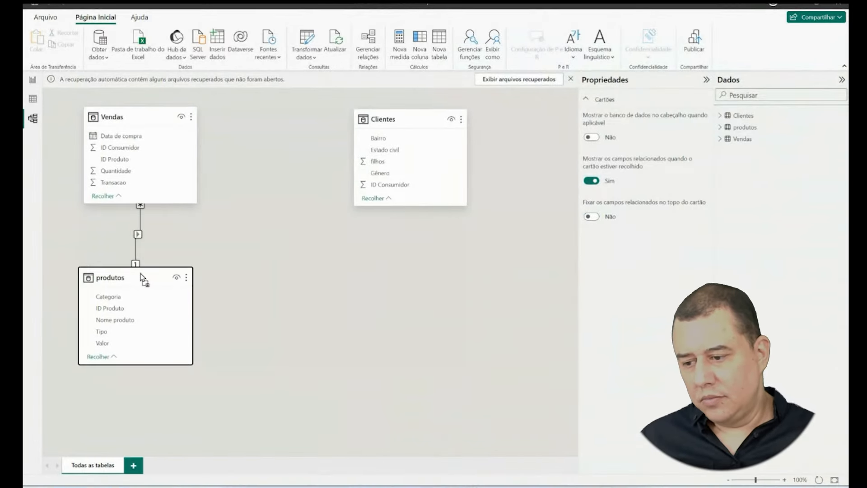
drag(149, 116, 341, 280)
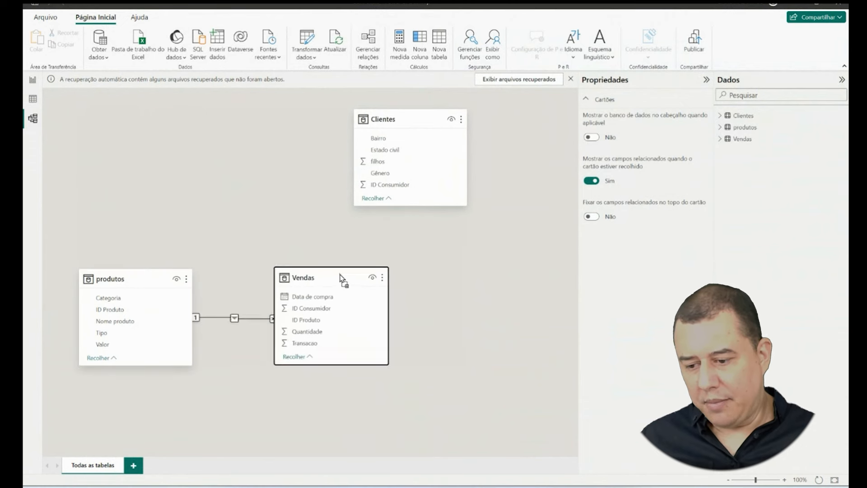
drag(418, 130, 509, 286)
click(112, 273)
drag(113, 273, 131, 116)
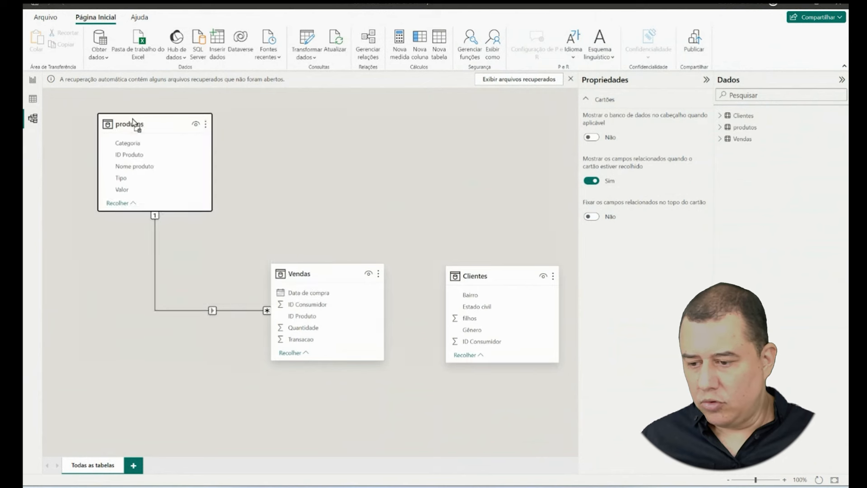
drag(487, 279, 492, 132)
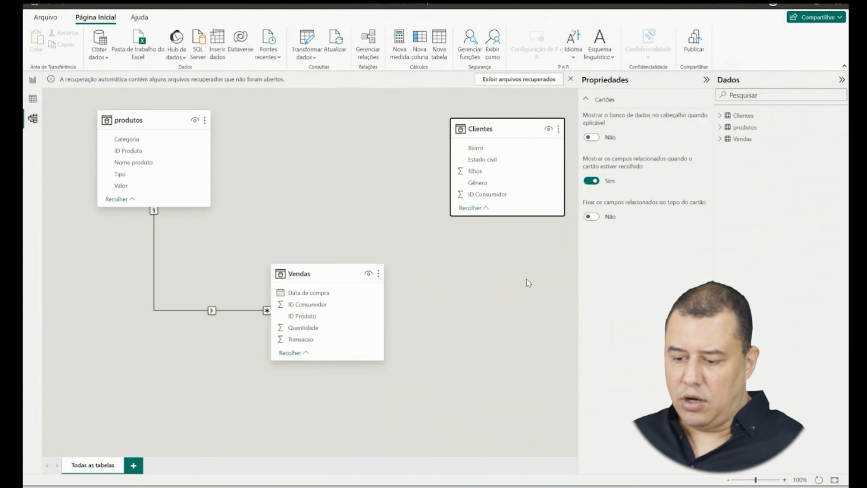
drag(316, 360, 323, 410)
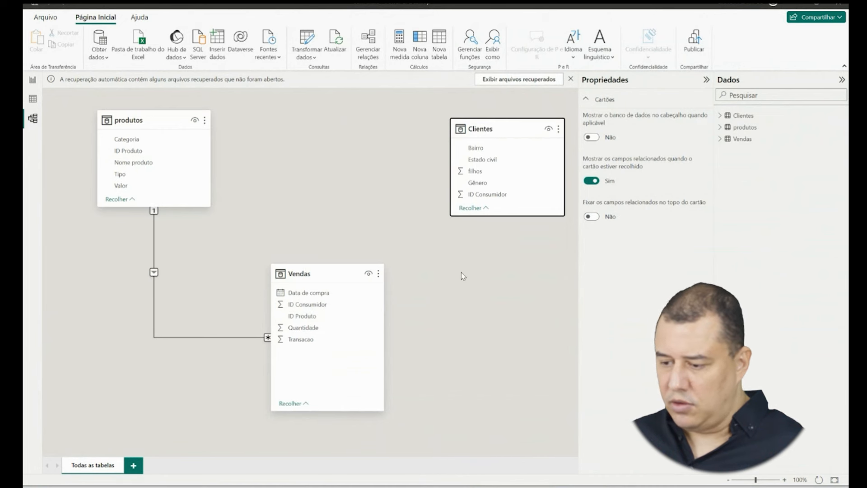
click(483, 195)
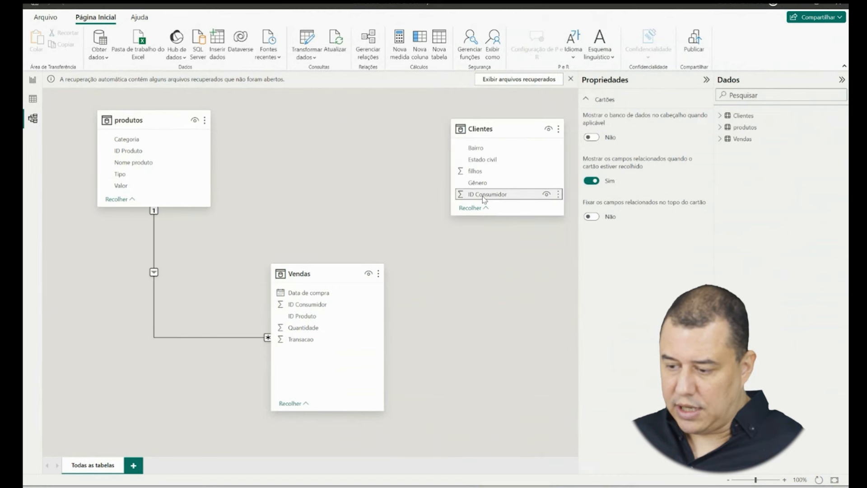
drag(483, 199, 304, 309)
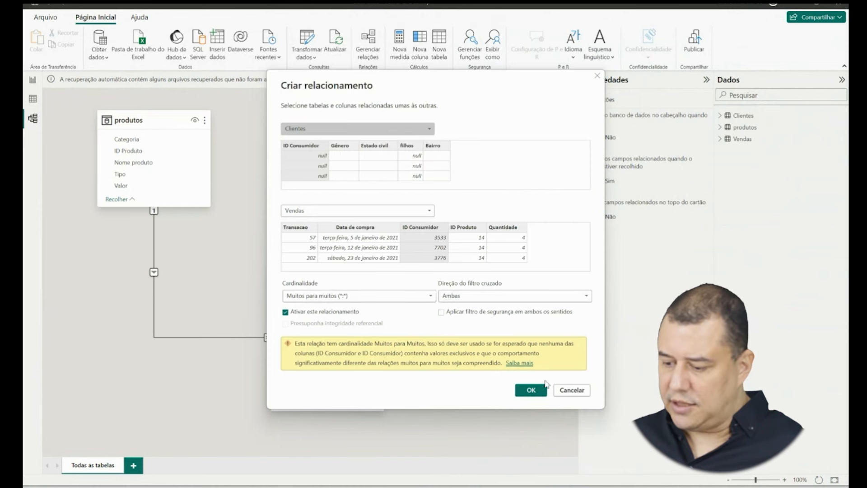
click(578, 392)
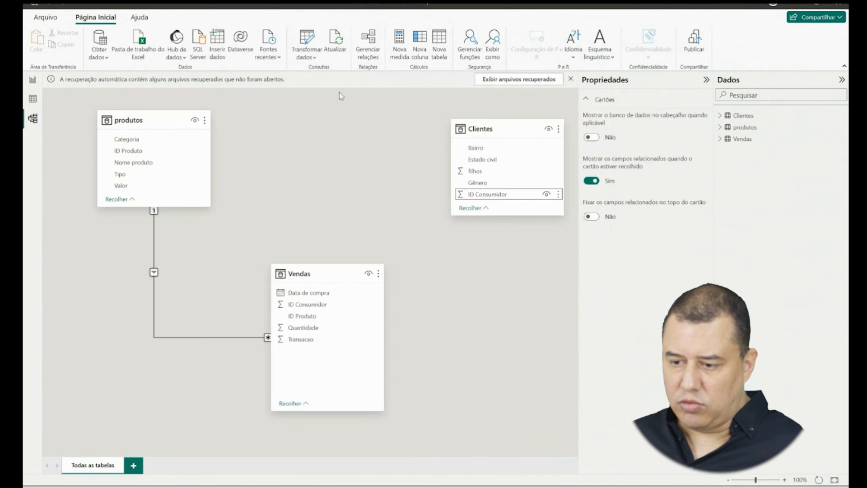
Filter out the empty ID Consumidor rows in the Clientes query and apply the changes to the data model.
click(307, 44)
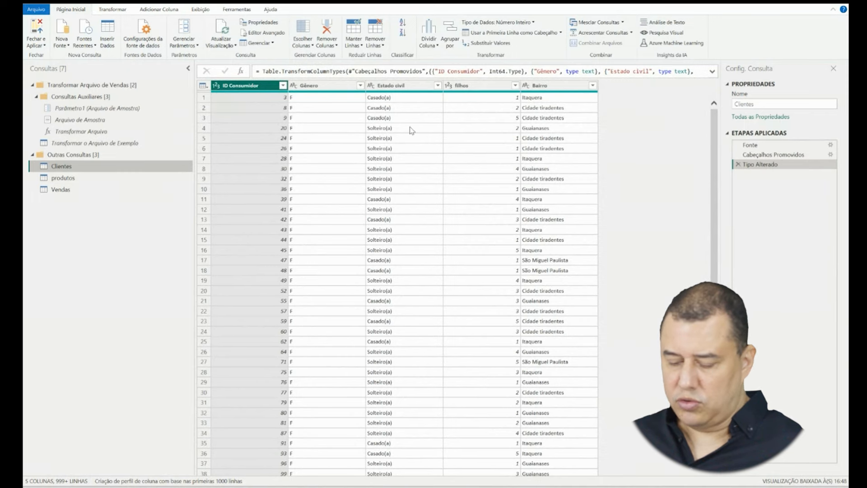
key(alt+Tab)
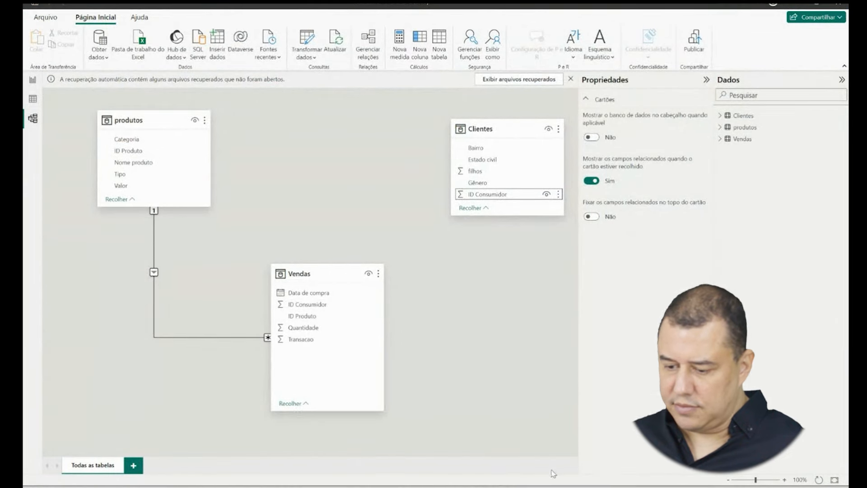
key(alt+Tab)
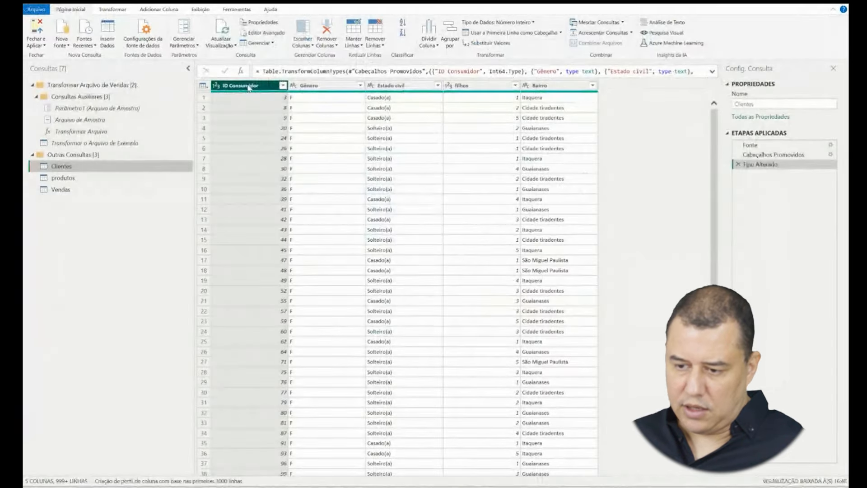
right_click(251, 88)
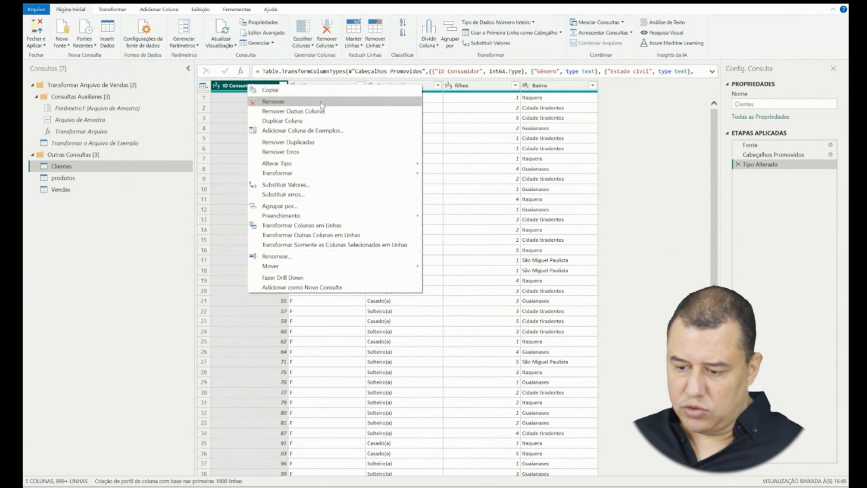
click(65, 177)
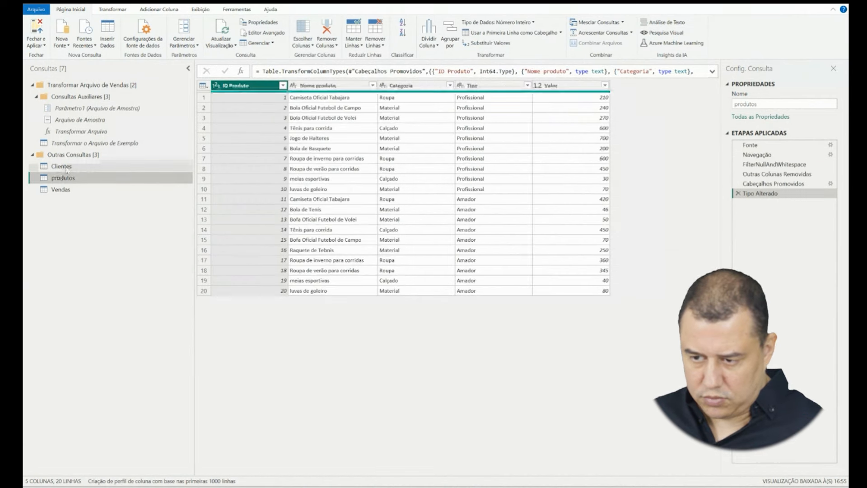
click(63, 167)
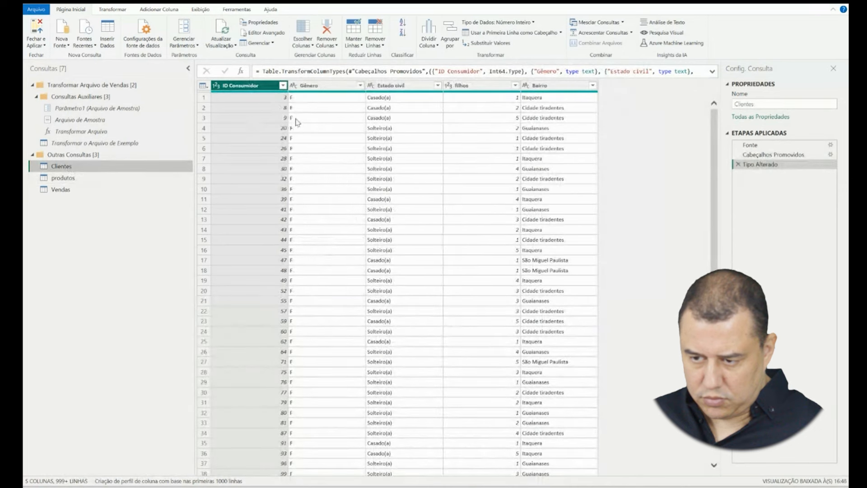
click(283, 86)
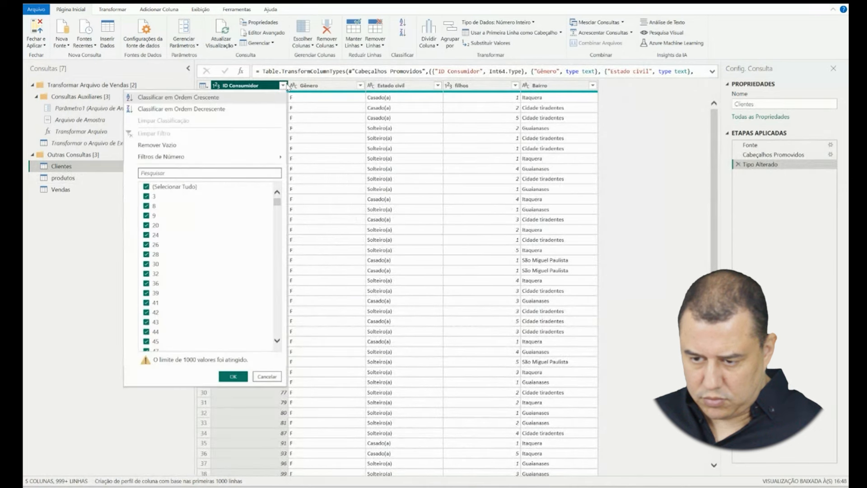
click(179, 146)
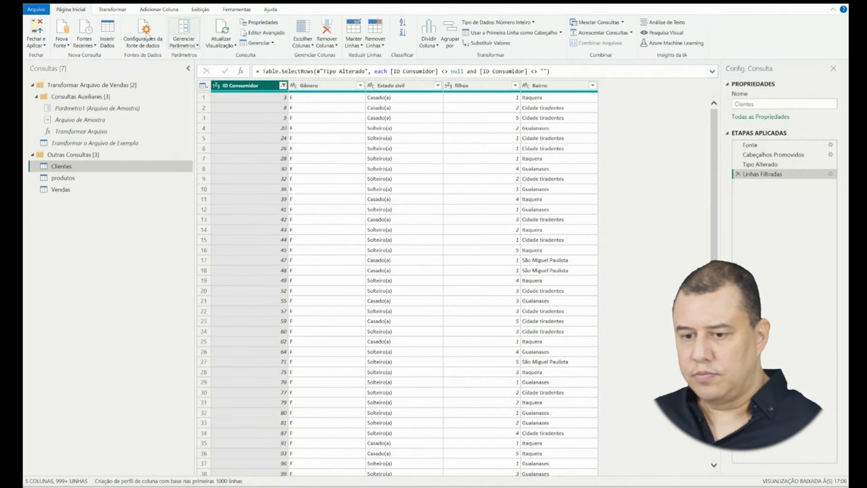
click(34, 39)
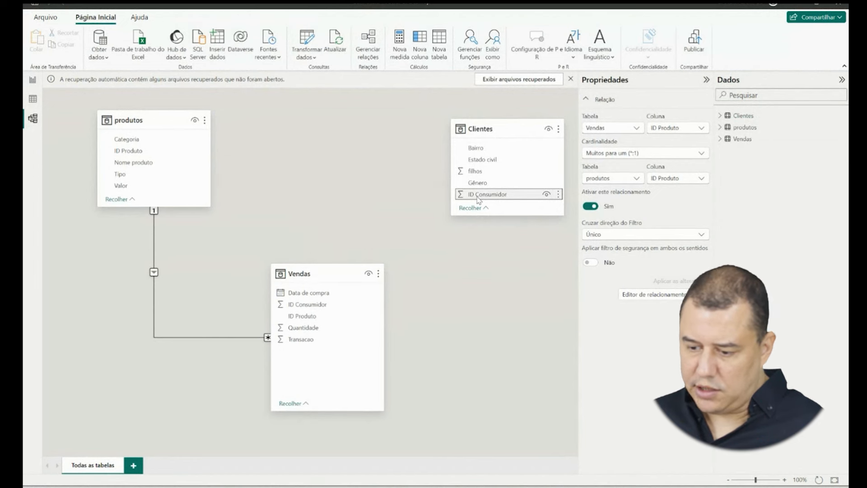
Create a relationship between ID Consumidor in the Clientes table and ID Consumidor in the Vendas table.
drag(497, 195, 333, 306)
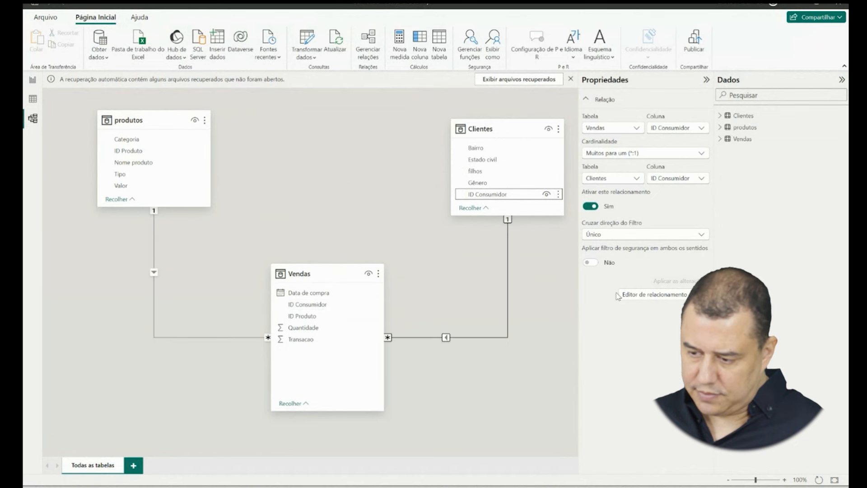
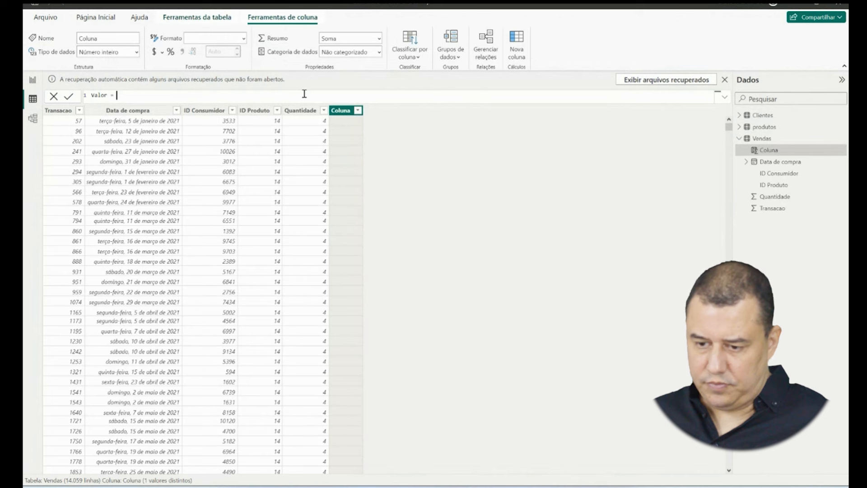
Define the new Vendas column as Valor = LOOKUPVALUE(produtos[Valor],produtos[ID Produto],Vendas[ID Produto]).
text(lo)
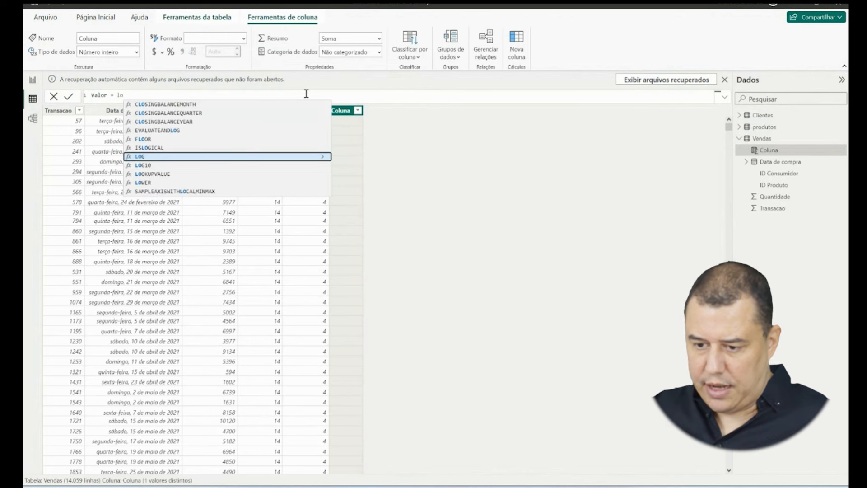
click(191, 175)
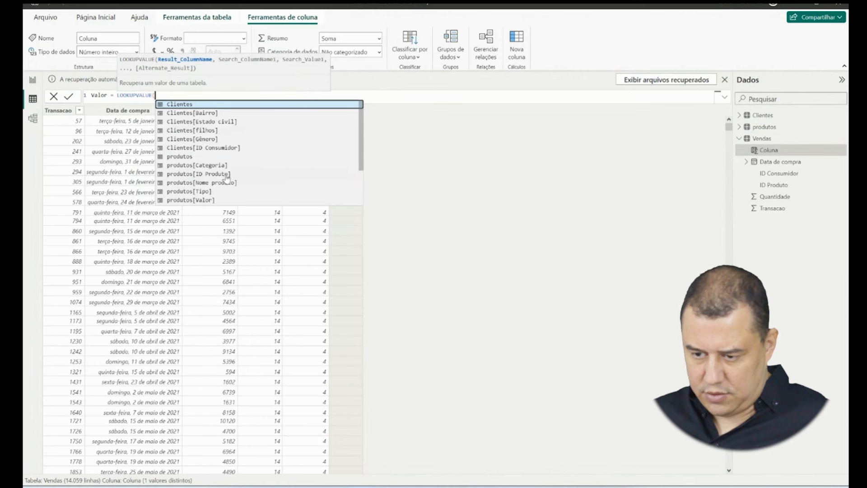
click(207, 200)
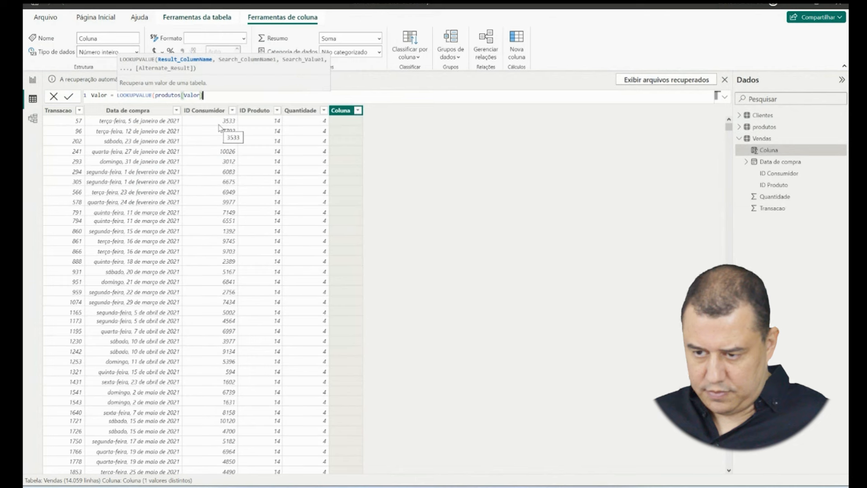
text(,)
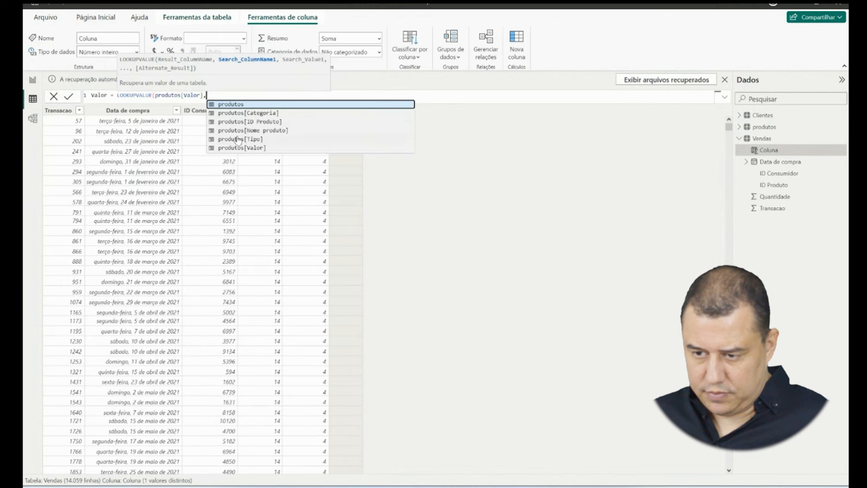
click(250, 122)
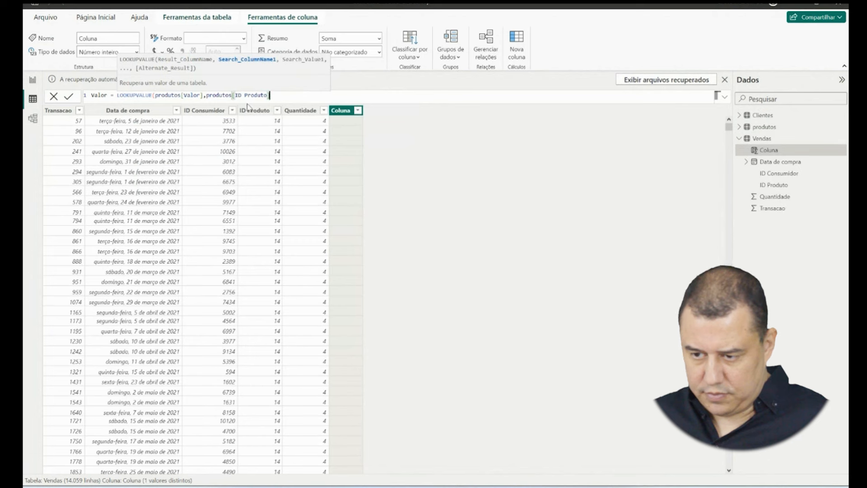
text(,)
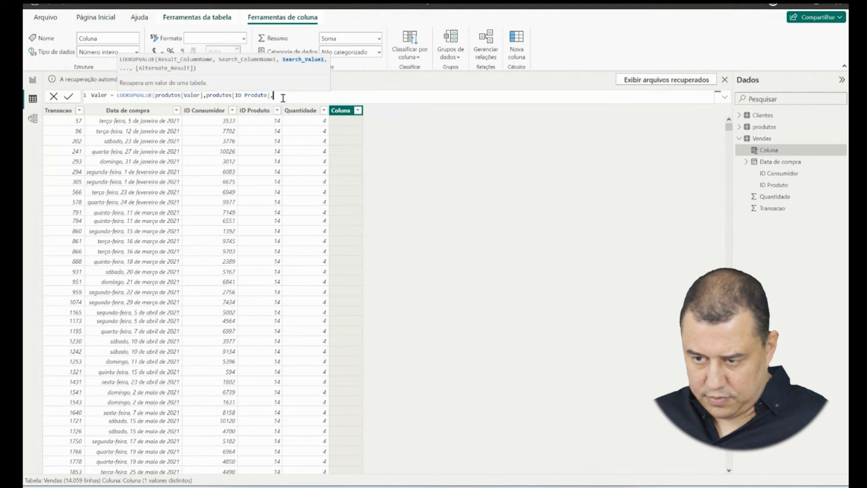
text(I)
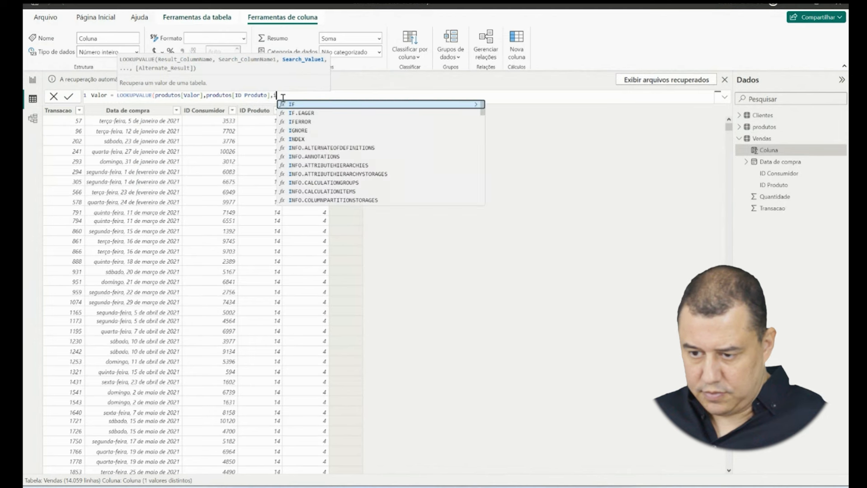
text(d)
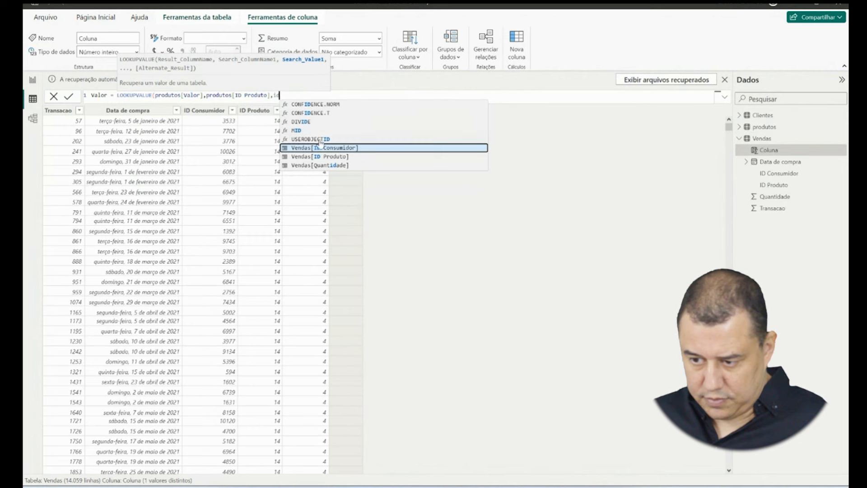
click(330, 158)
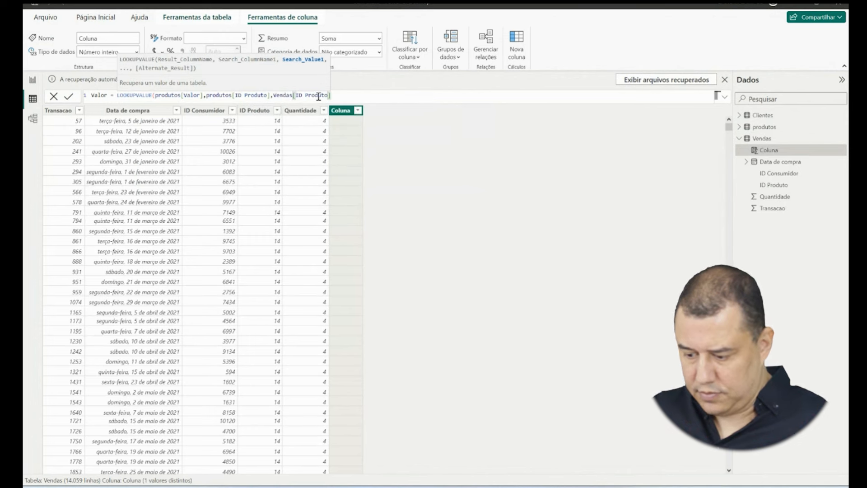
text())
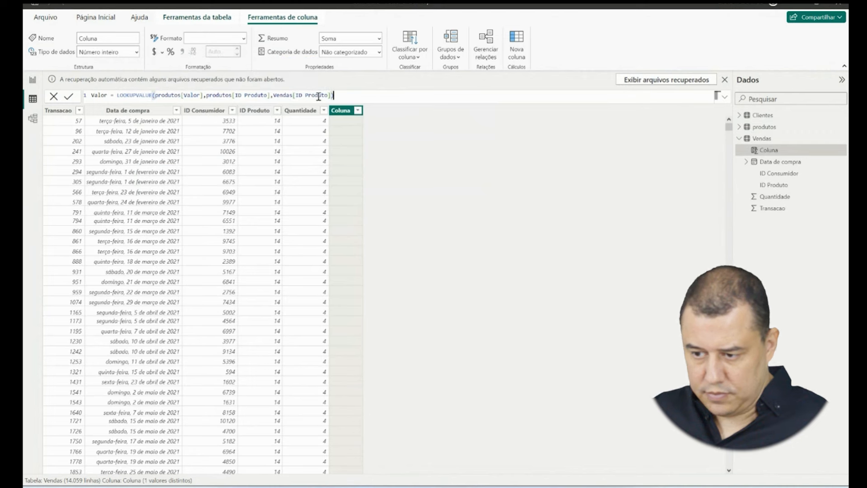
key(Return)
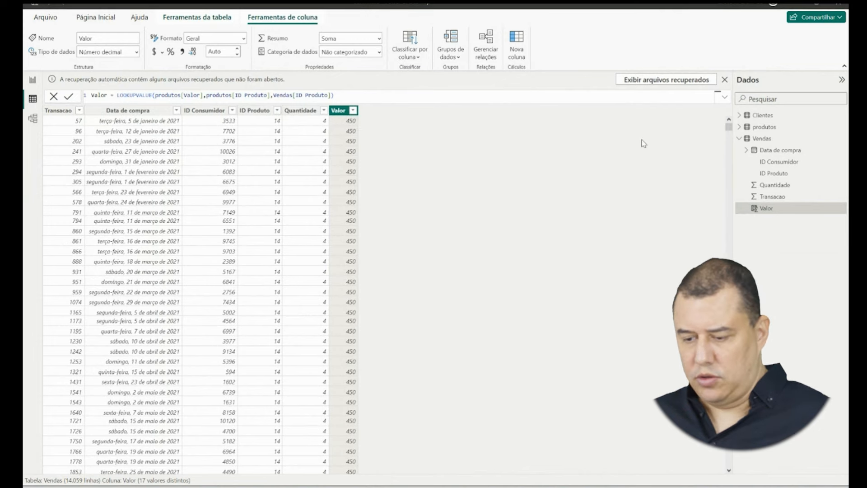
key(alt+Tab)
key(Right)
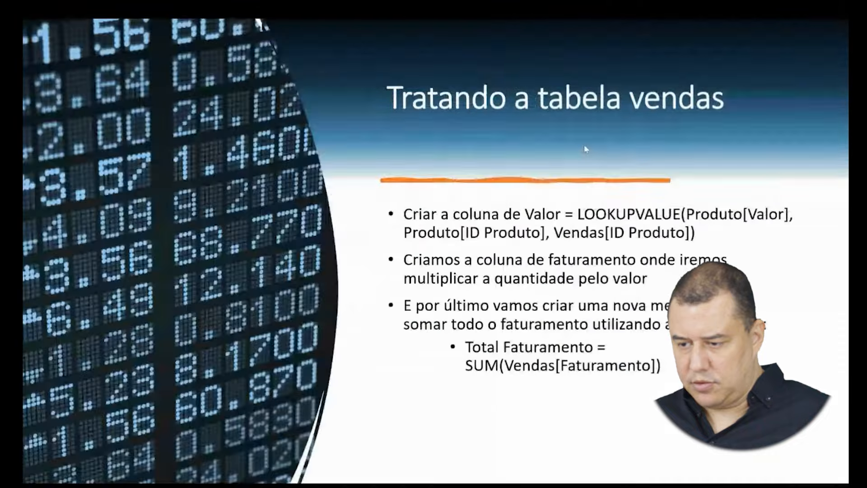
key(alt+Tab)
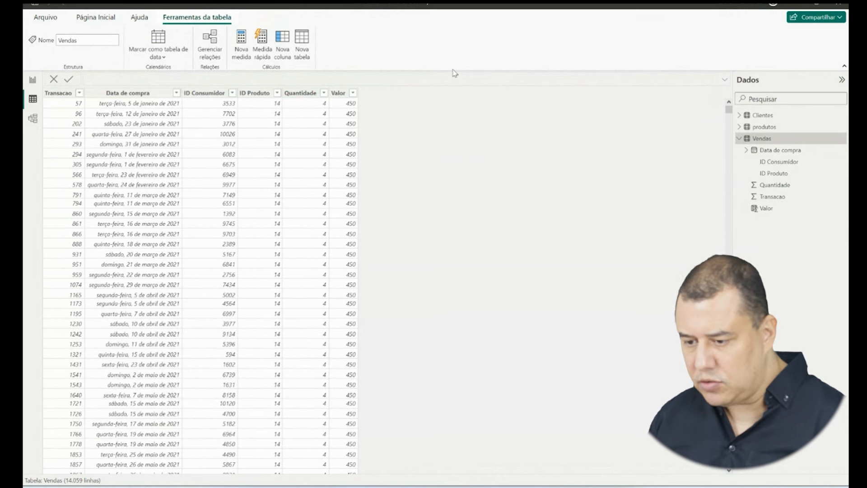
Add a calculated column to the Vendas table with the formula Faturamento = Vendas[Quantidade]*Vendas[Valor] and collapse the formula editor.
click(287, 44)
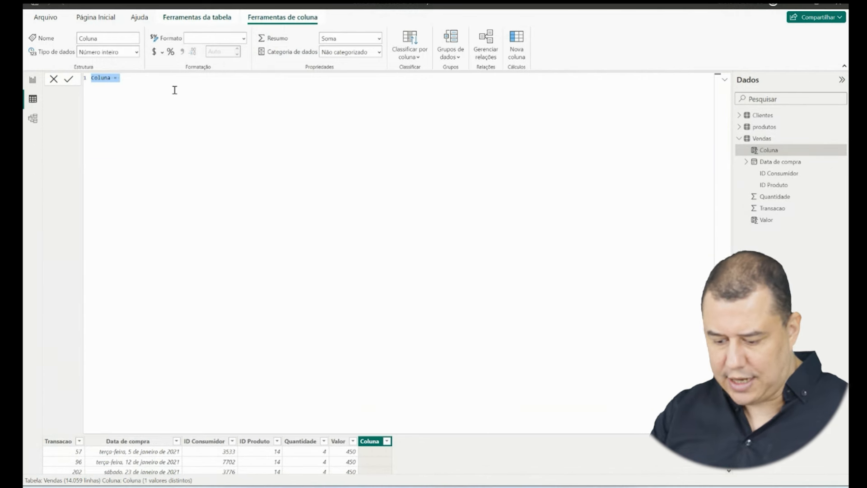
text(C)
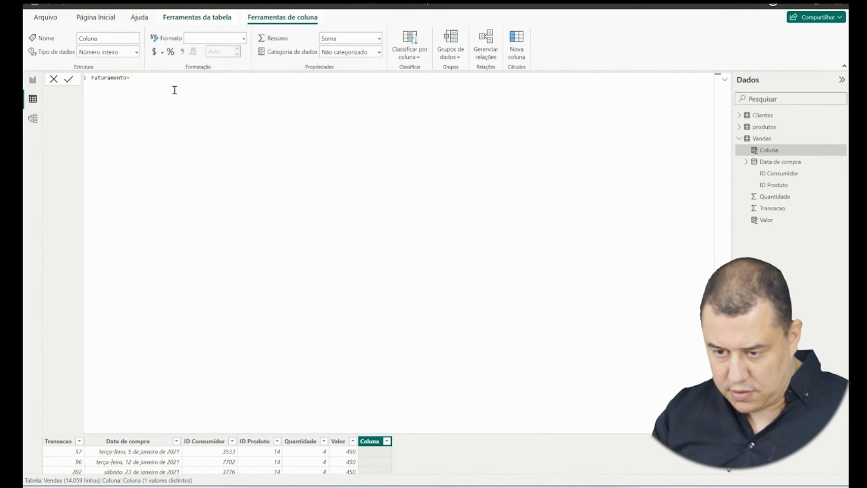
text(aturamento=qu)
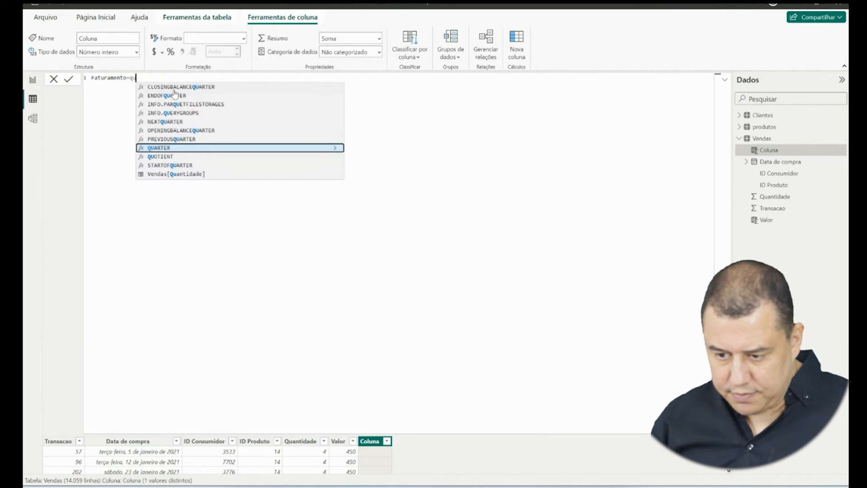
click(186, 175)
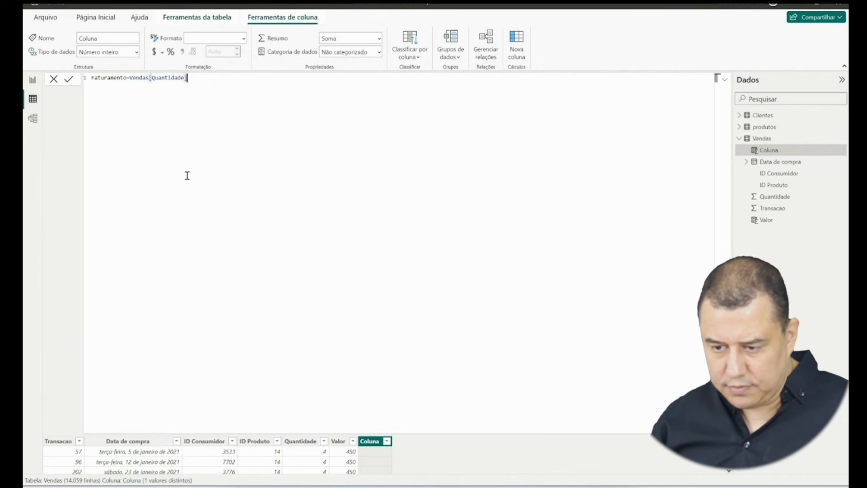
text(*)
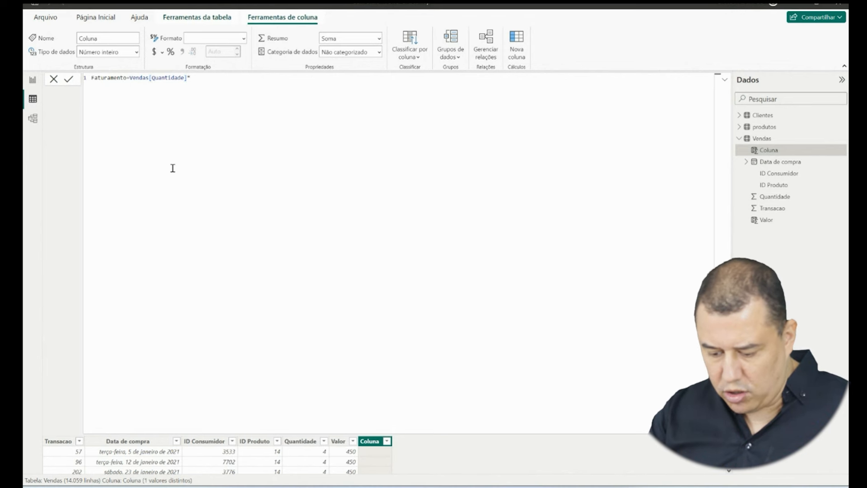
text(val)
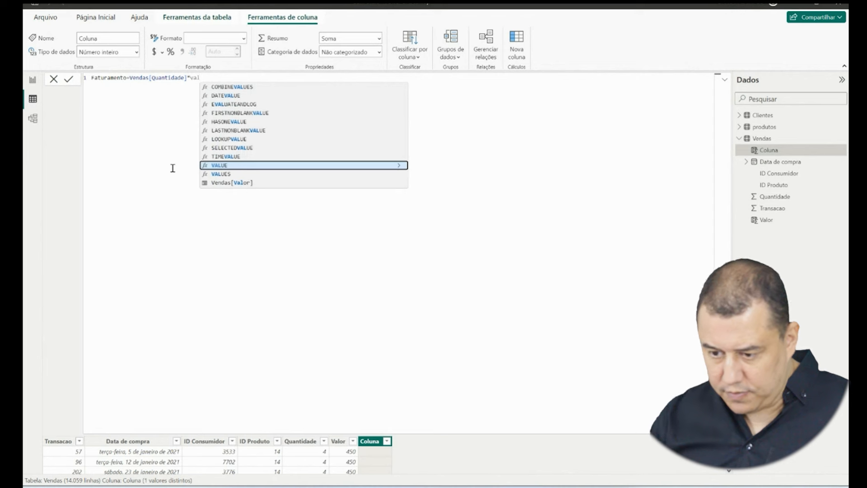
click(232, 182)
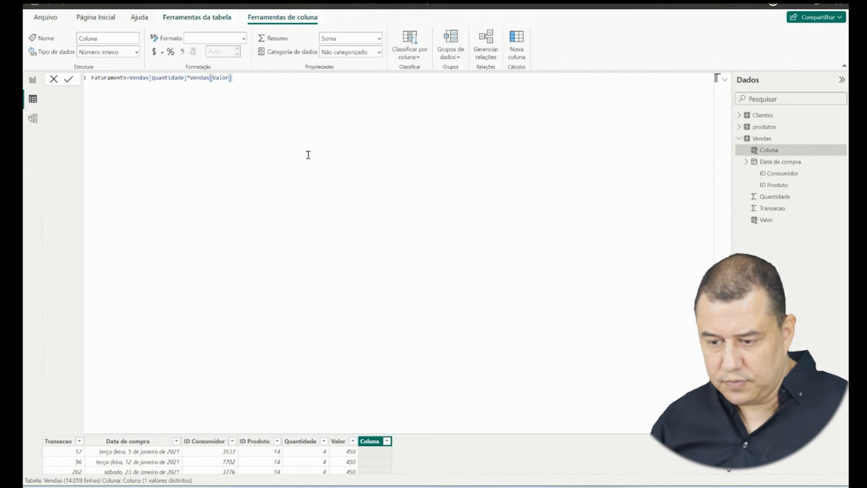
click(69, 80)
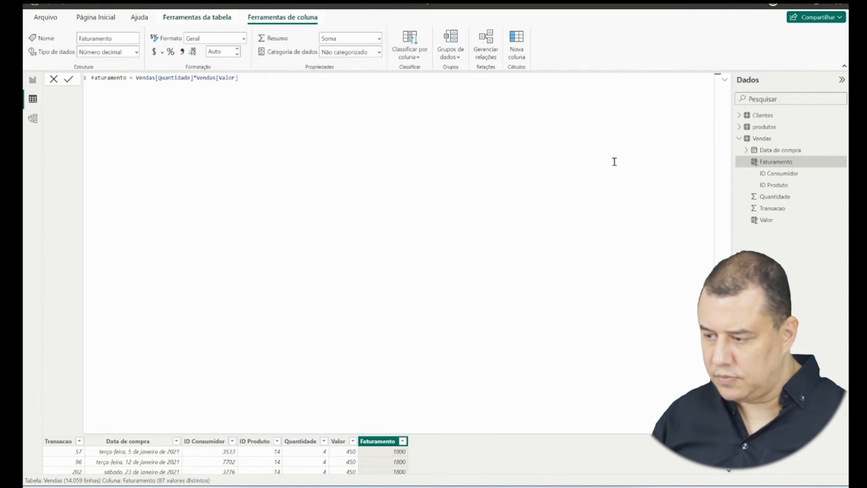
click(725, 81)
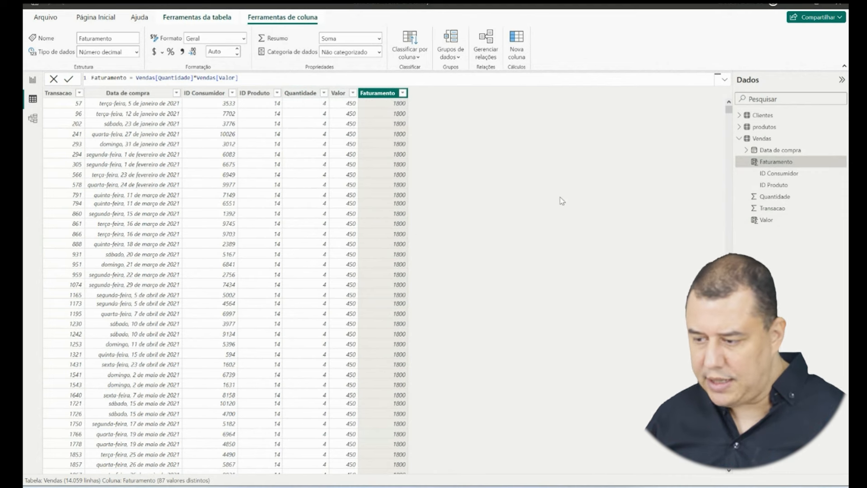
Create a measure in the Vendas table with the formula Faturamento total = sum(Vendas[Faturamento]).
right_click(769, 140)
click(713, 146)
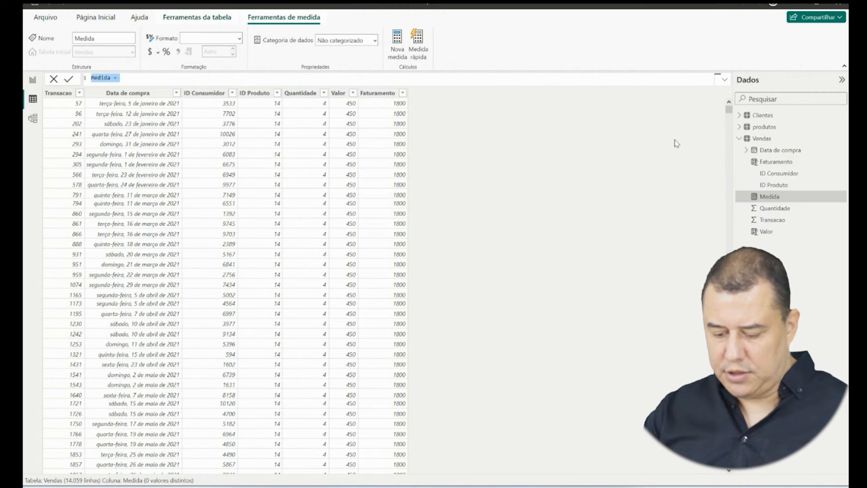
text(fa)
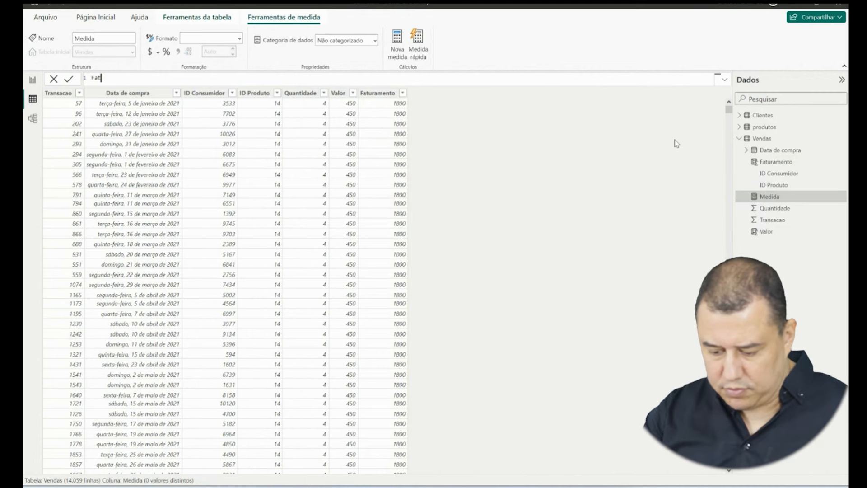
text(turamento total)
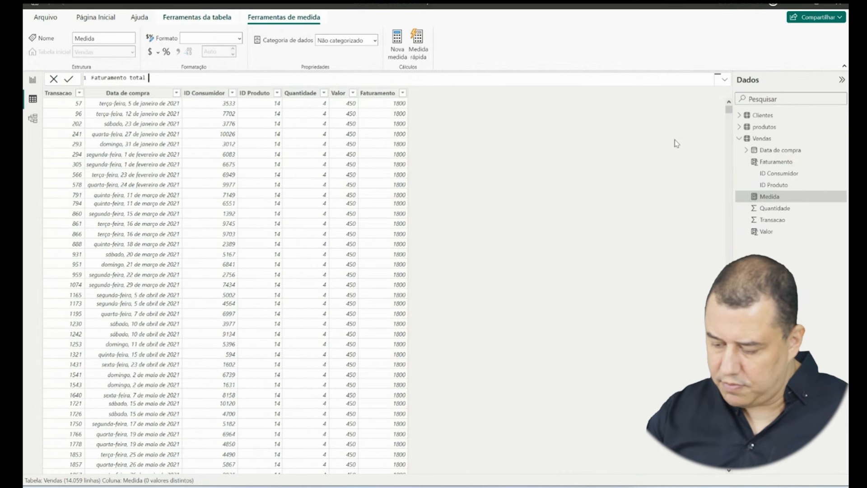
text( = sum)
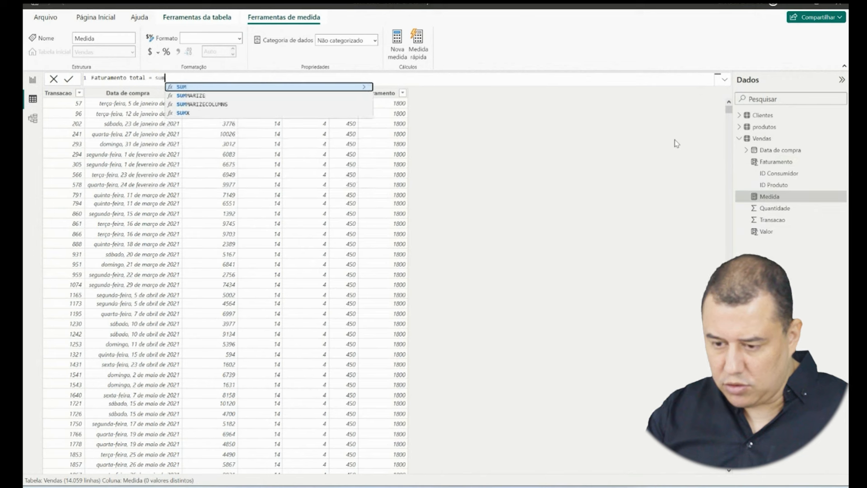
text(()
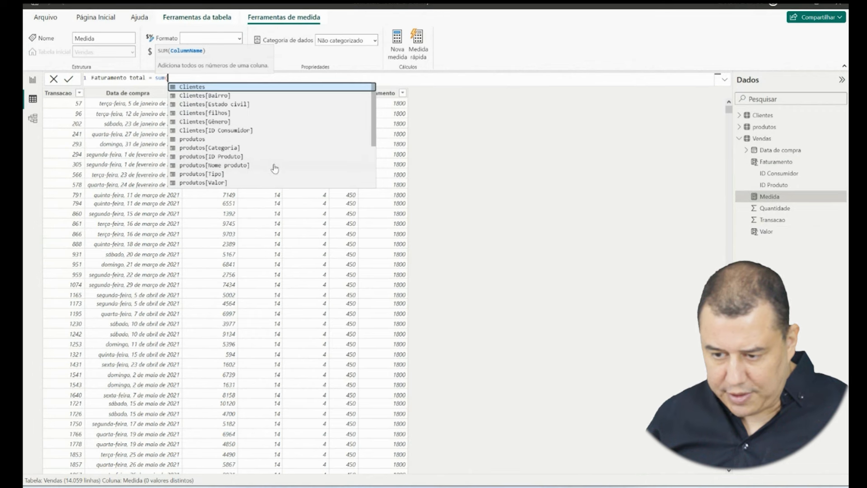
scroll(273, 167, down, 3)
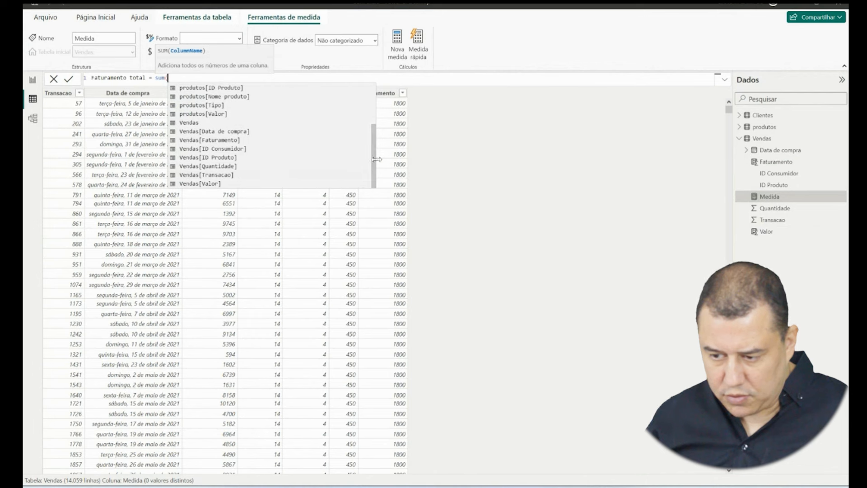
click(279, 140)
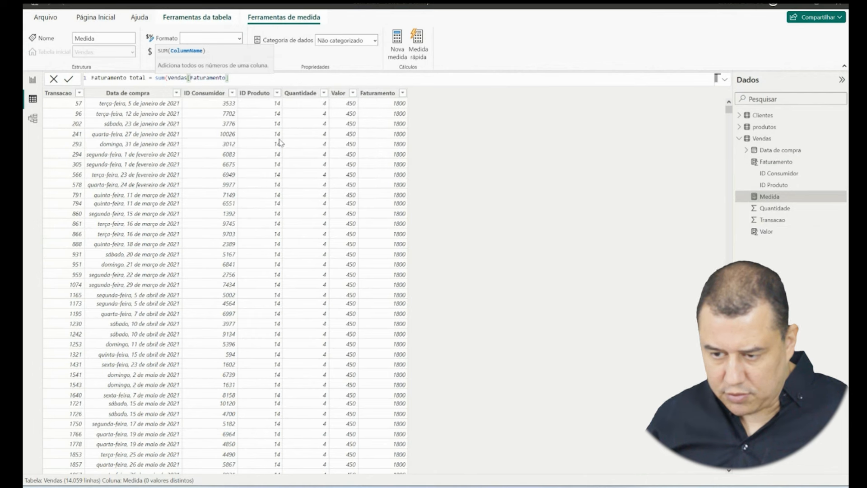
text())
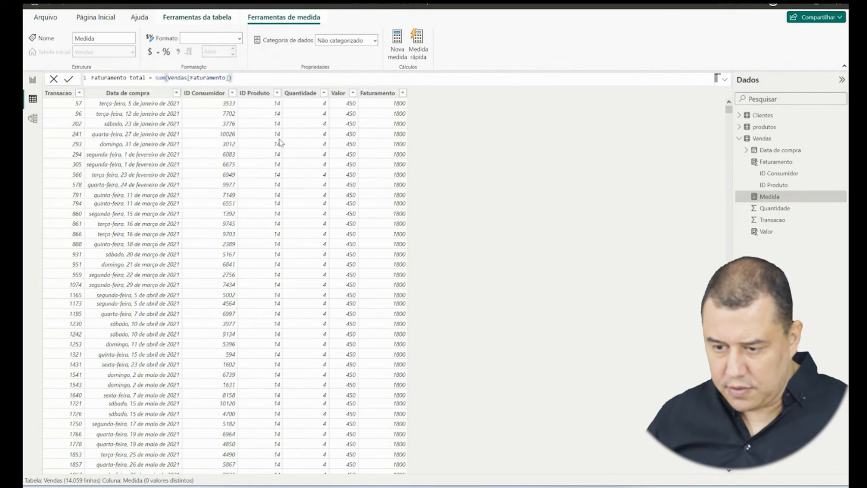
key(Return)
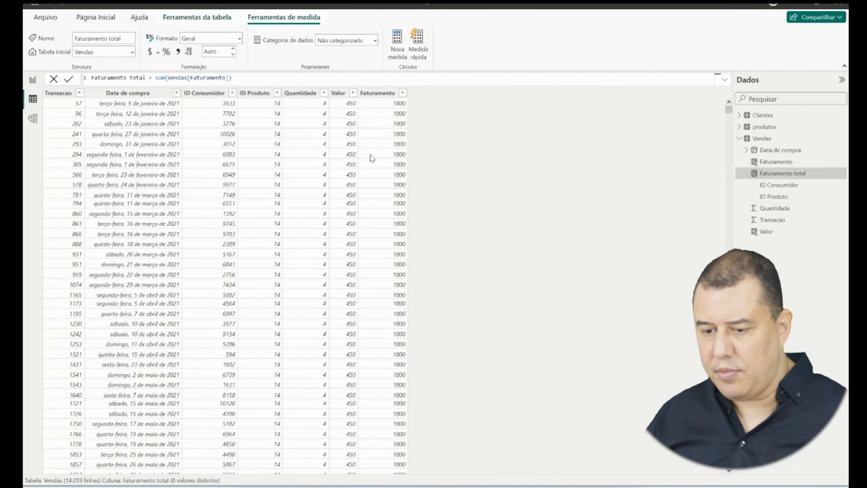
Narrow the ID Consumidor count card on the report page by pulling in its right edge.
click(32, 81)
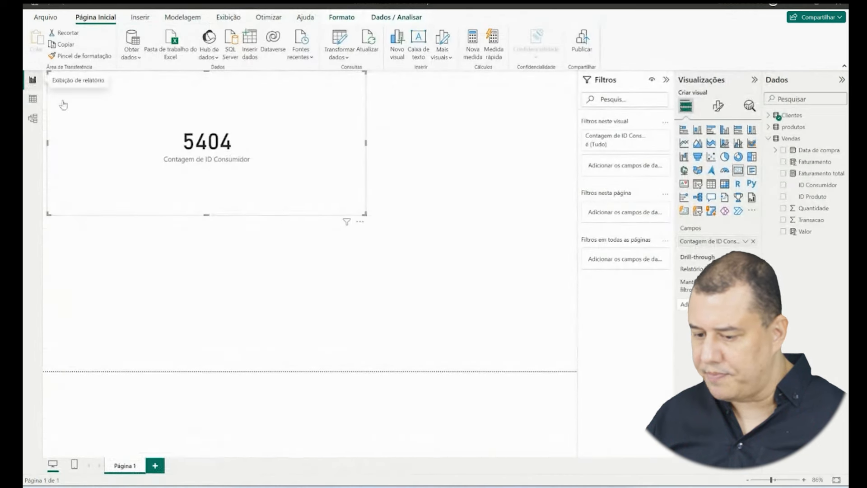
drag(366, 144, 268, 144)
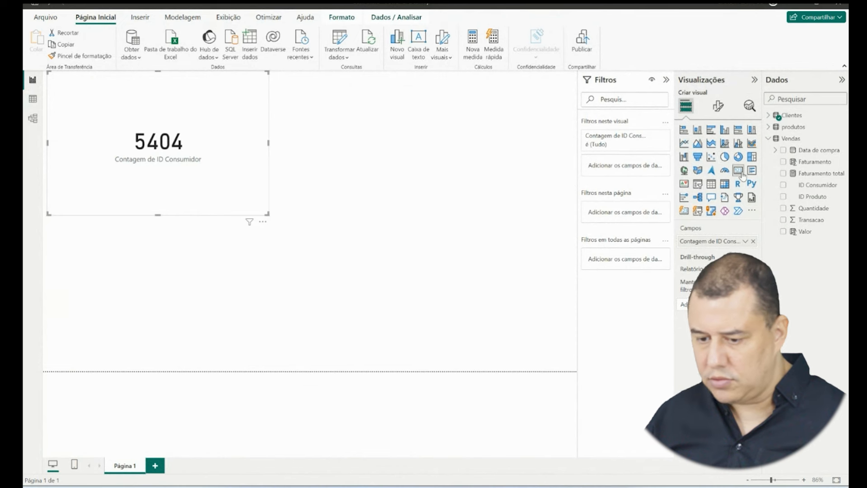
Add a card visual below the ID Consumidor count card showing the Faturamento total measure from the Vendas table.
click(402, 135)
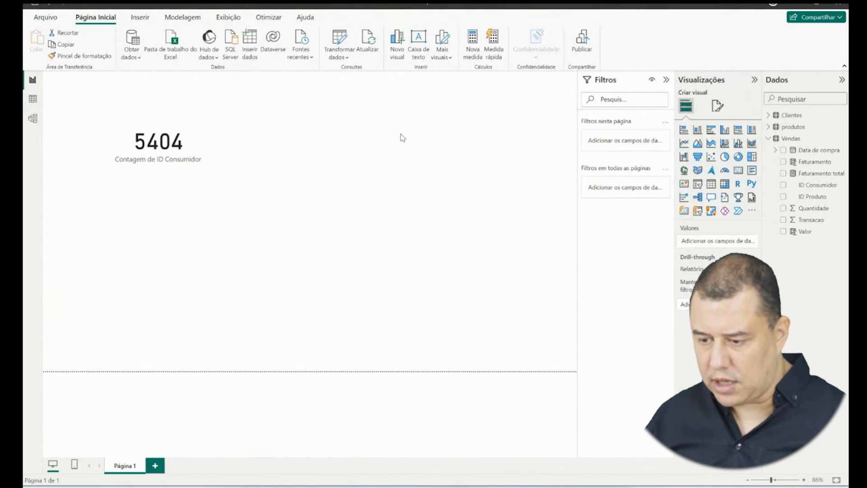
click(737, 172)
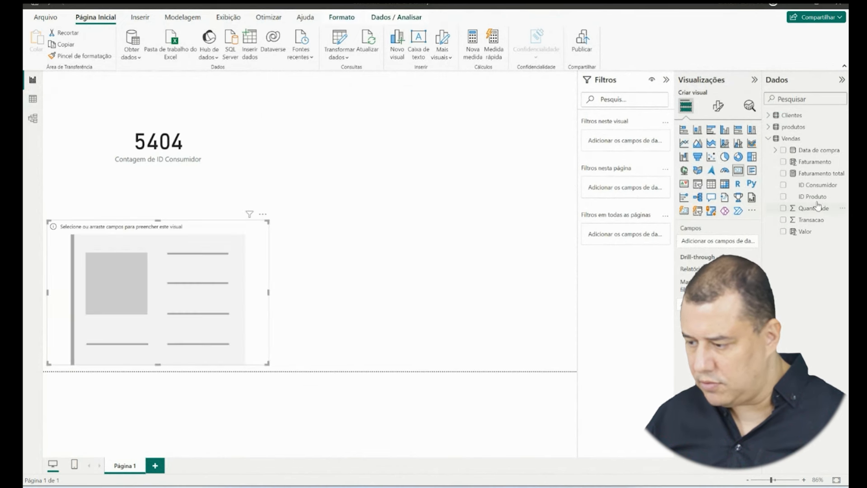
click(783, 174)
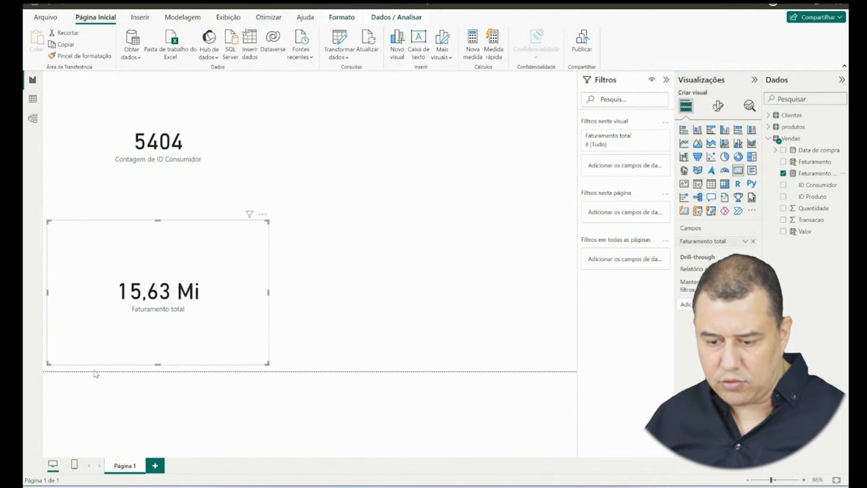
click(344, 208)
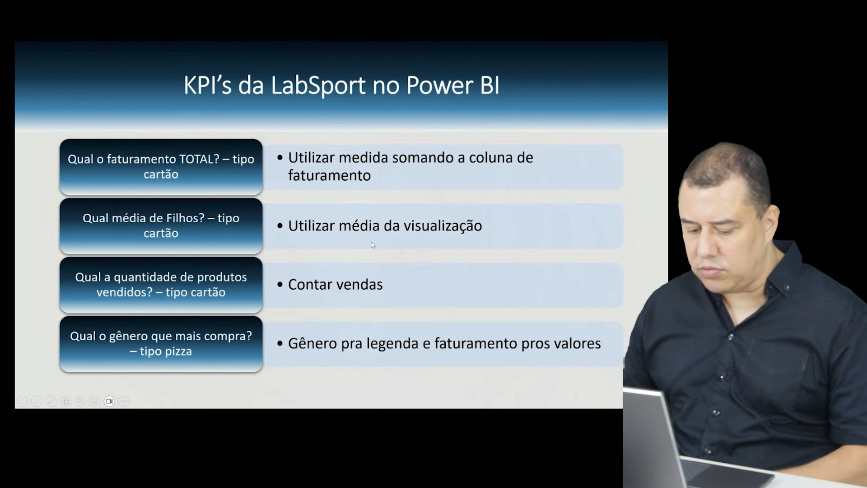
Switch to Power BI and add a card visual showing the average (Média) of the filhos field from the Clientes table.
key(alt+Tab)
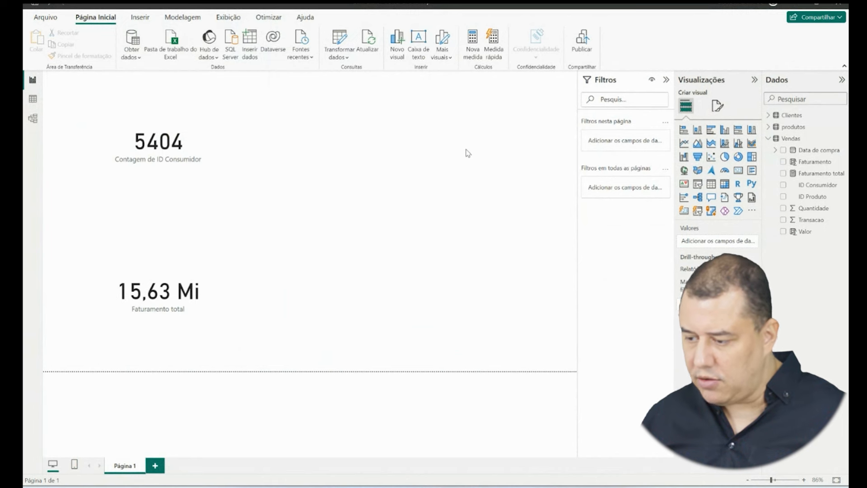
click(768, 139)
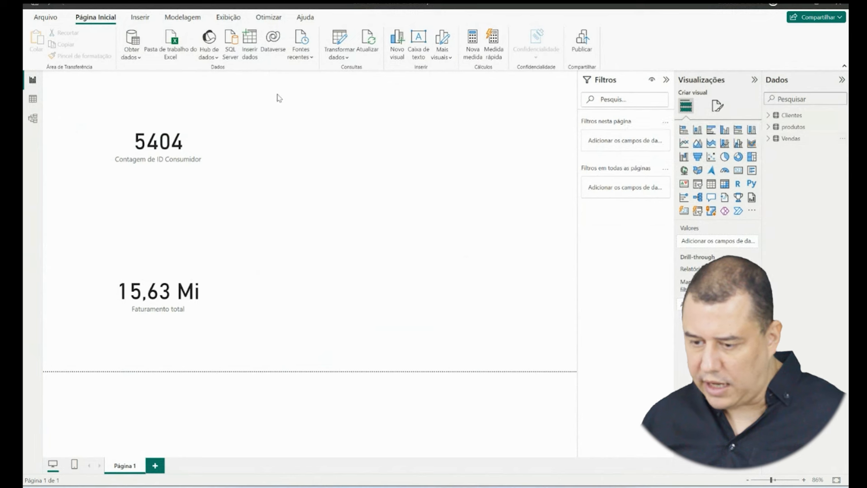
click(737, 171)
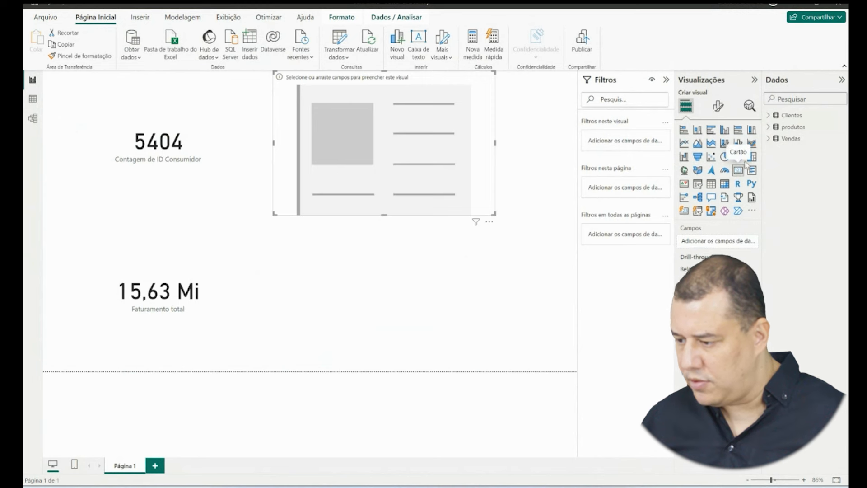
click(768, 116)
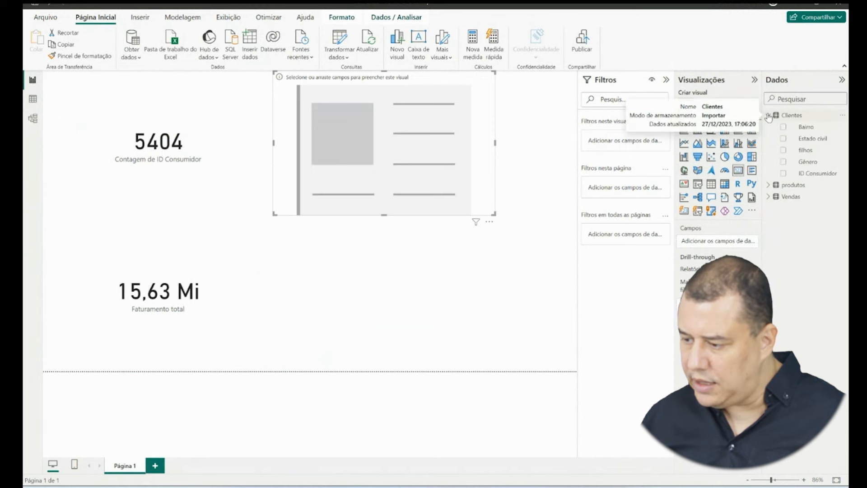
click(784, 151)
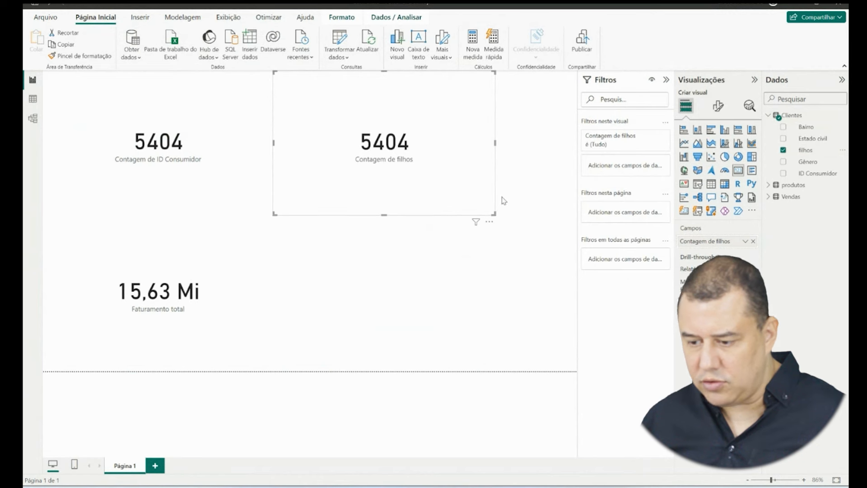
click(745, 243)
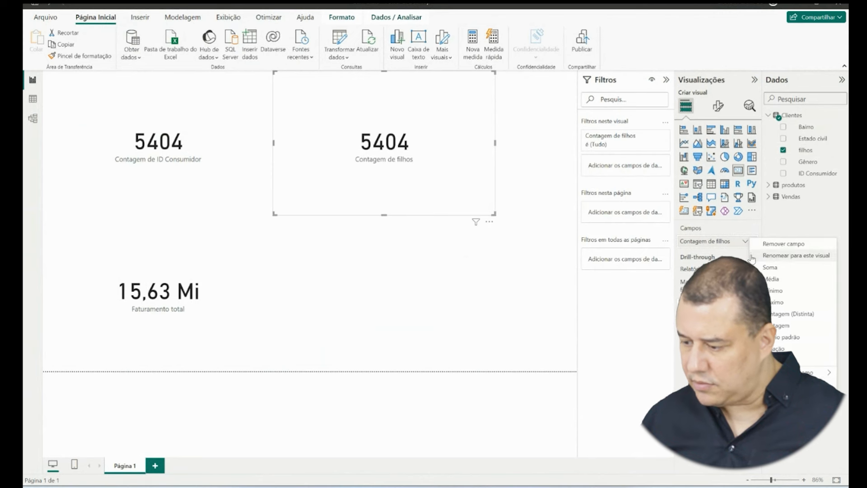
click(729, 231)
click(743, 243)
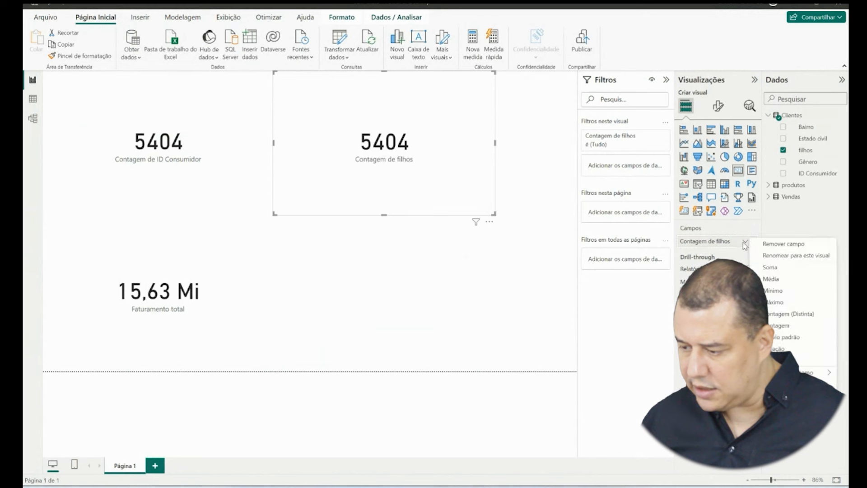
click(763, 279)
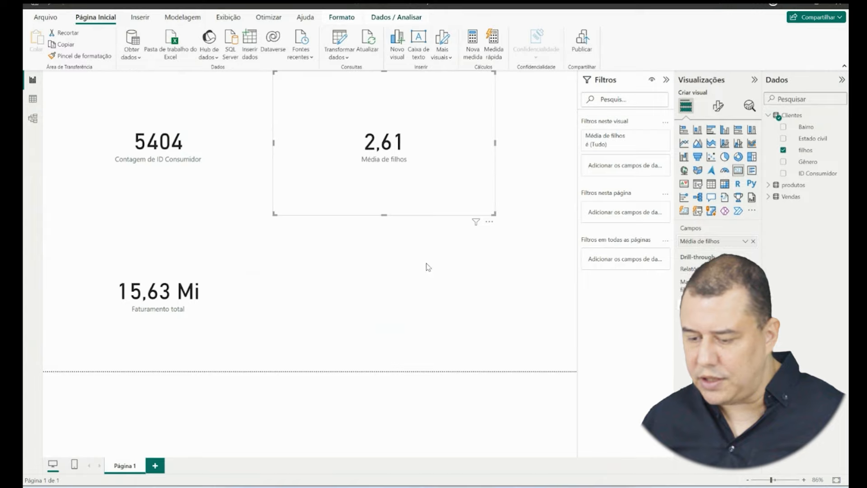
Consult the LabSport KPI slide for the next indicator and return to the Power BI report.
key(alt+Tab)
key(alt+Tab)
key(Tab)
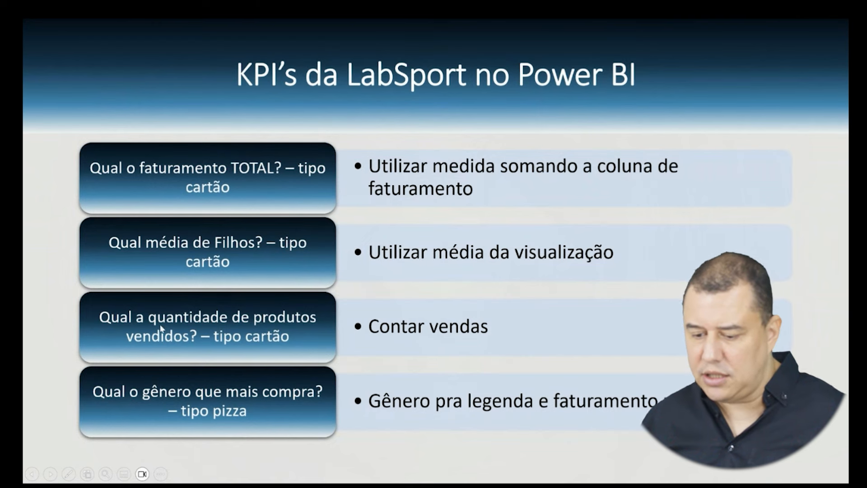
key(alt+Tab)
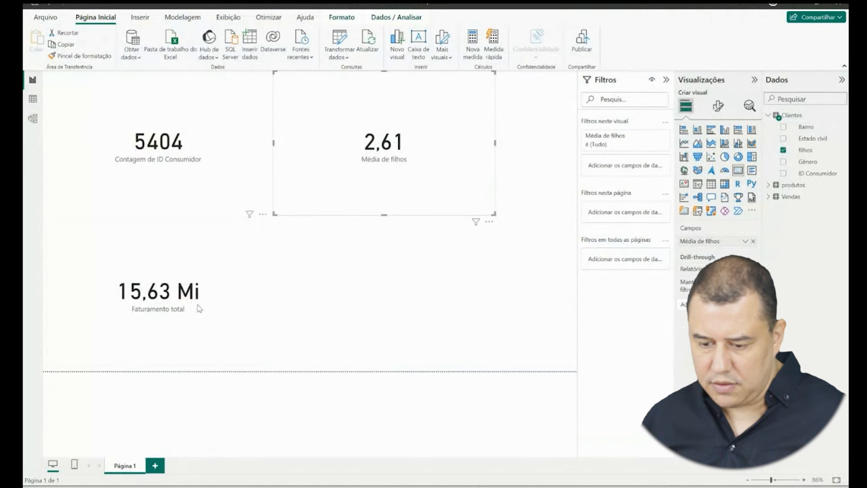
Add a card visual below the filhos average card and fill it with the Transacao field from the Vendas table.
click(774, 117)
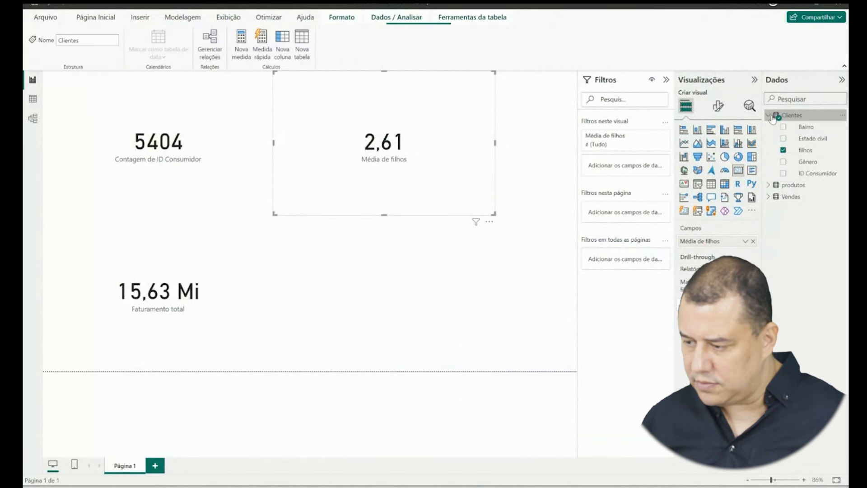
click(370, 264)
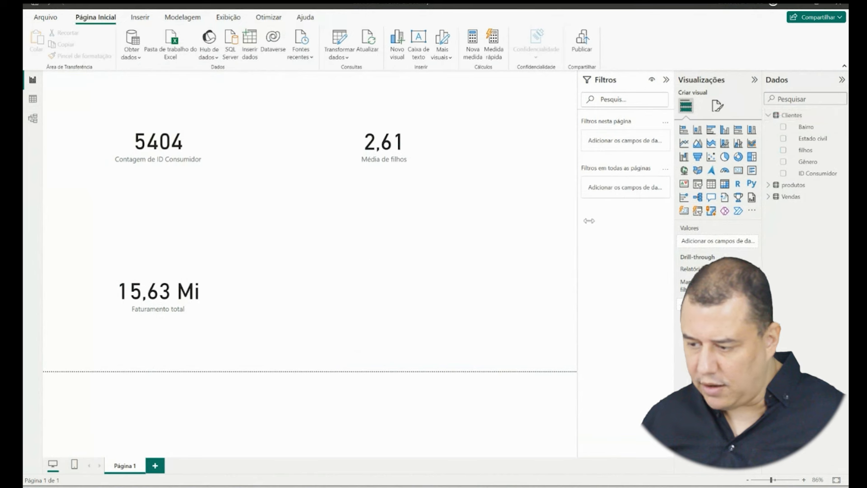
click(738, 172)
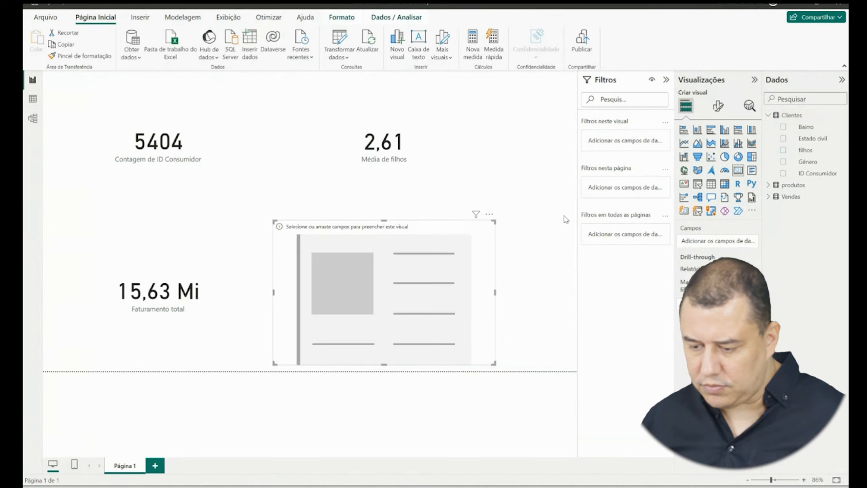
click(769, 117)
click(768, 139)
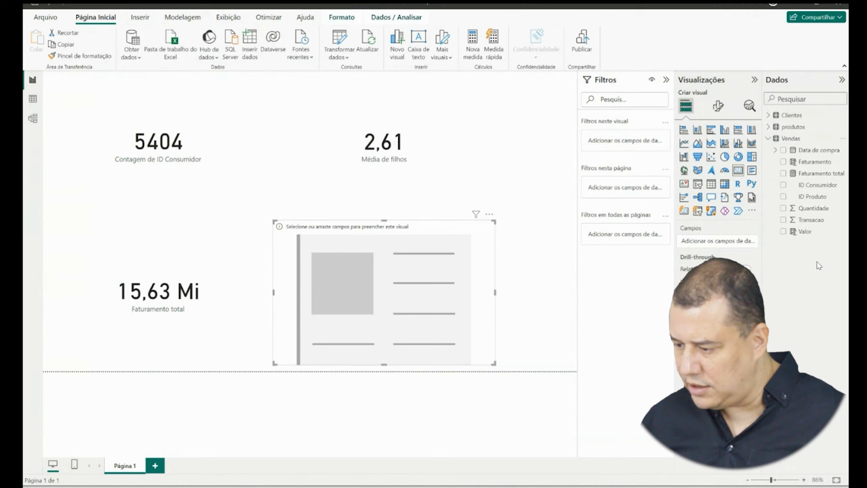
click(784, 220)
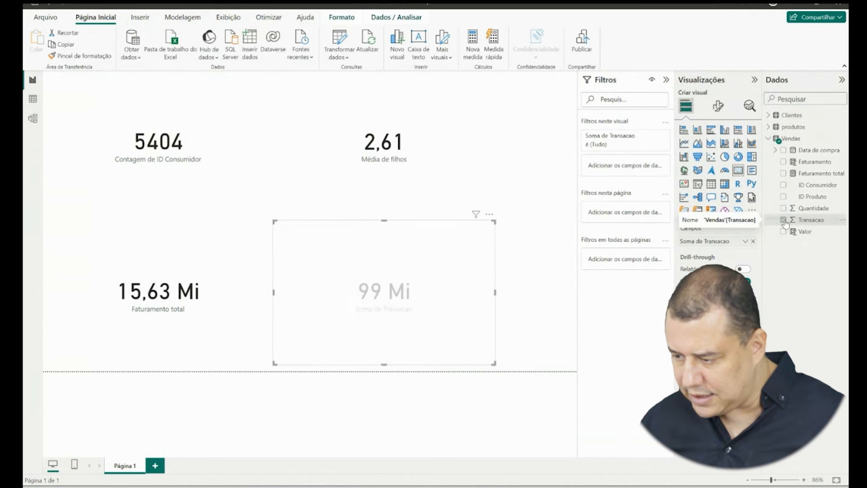